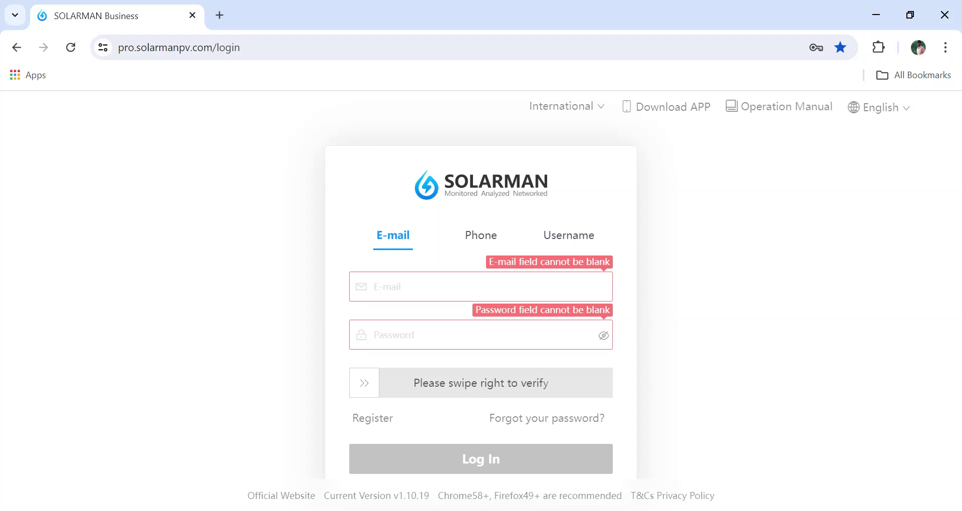
# Step: Go from the login page to the business account registration page
pyautogui.moveTo(682, 118)
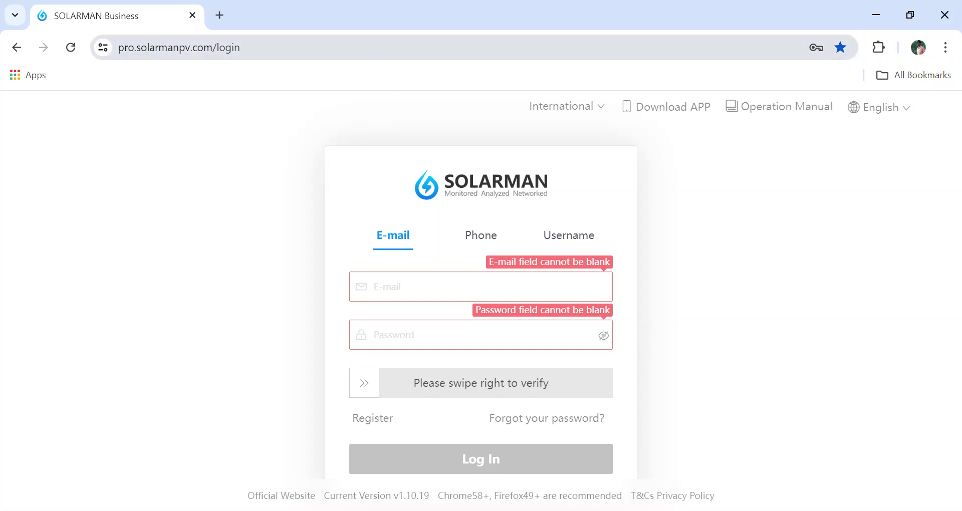
pyautogui.click(351, 47)
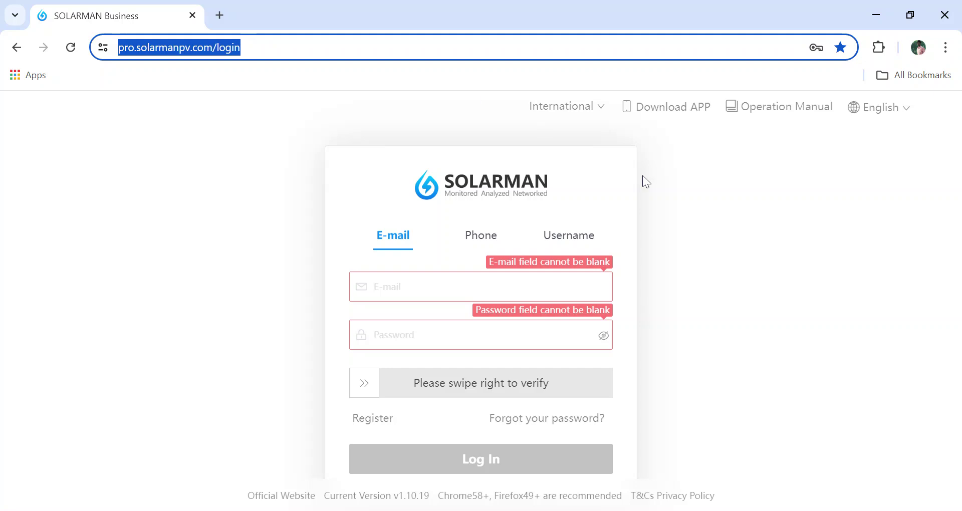
pyautogui.click(788, 287)
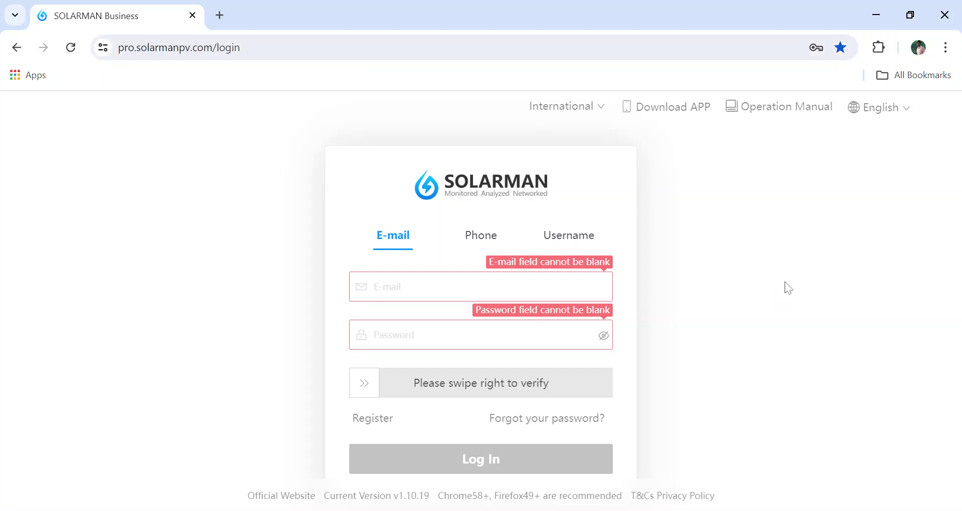
pyautogui.click(374, 419)
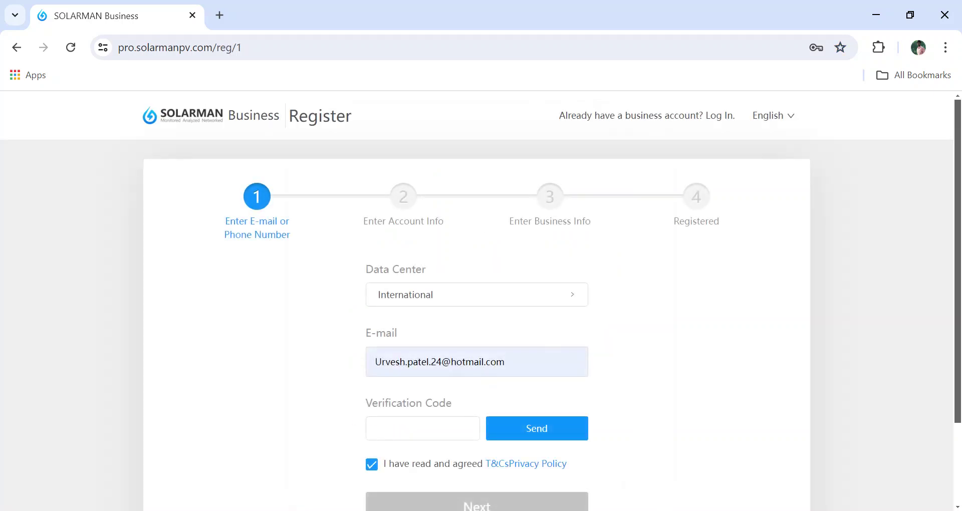
# Step: Clear the autofilled e-mail and confirm International as the data center
pyautogui.click(505, 362)
pyautogui.hotkey('ctrl', 'a')
pyautogui.press('BackSpace')
pyautogui.click(715, 377)
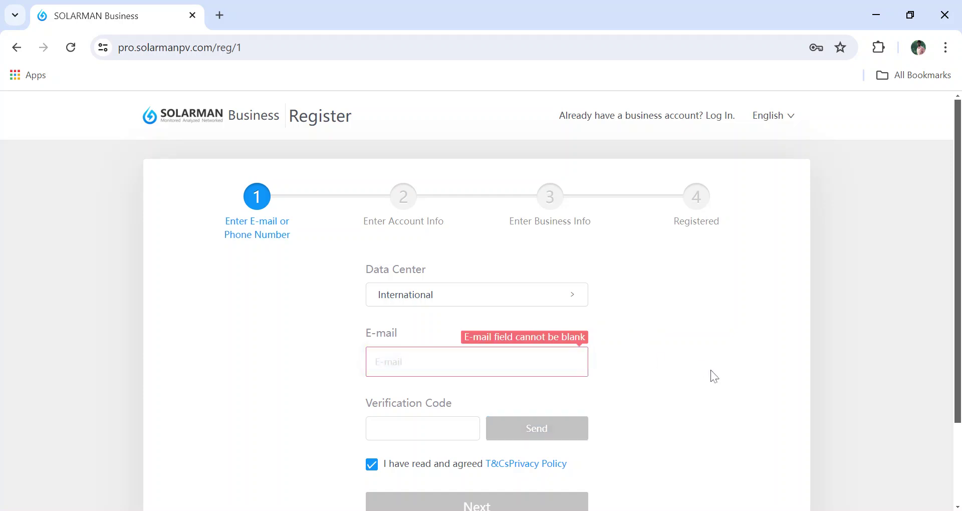
pyautogui.scroll(-2, 715, 377)
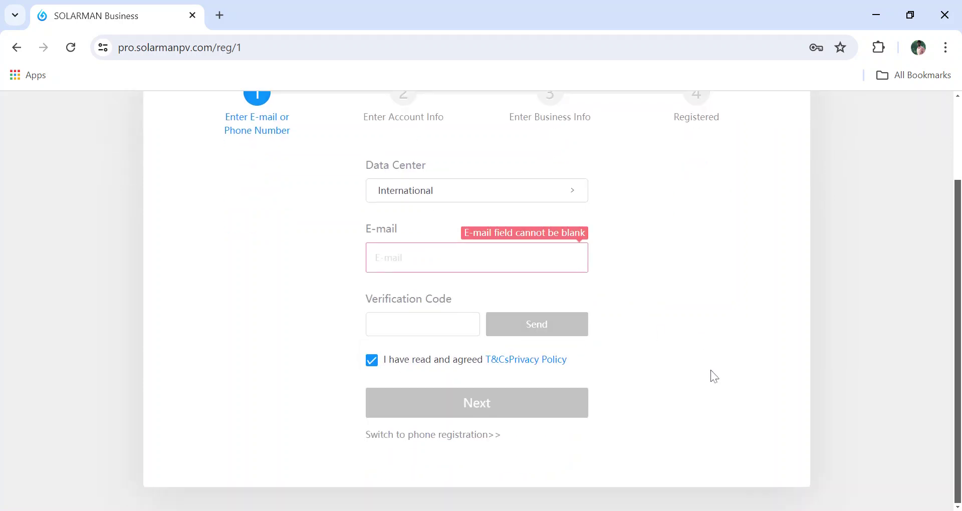
pyautogui.click(557, 204)
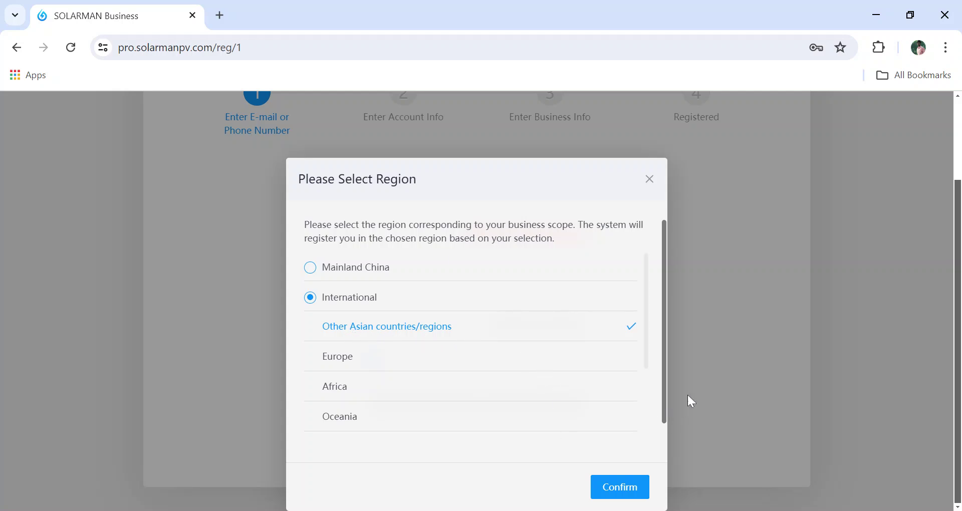
pyautogui.click(641, 499)
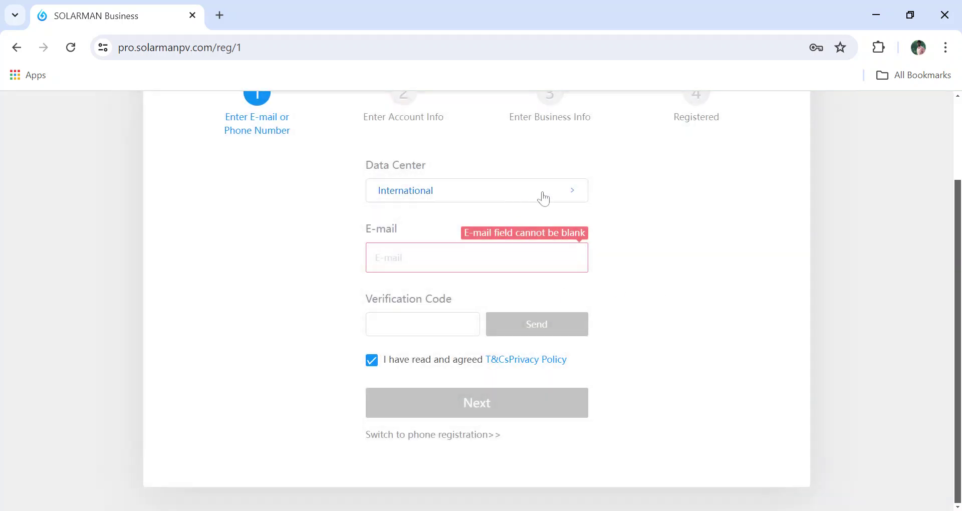
# Step: Enter the registration e-mail, request a verification code, and submit it with the received code
pyautogui.click(380, 258)
pyautogui.write('goli')
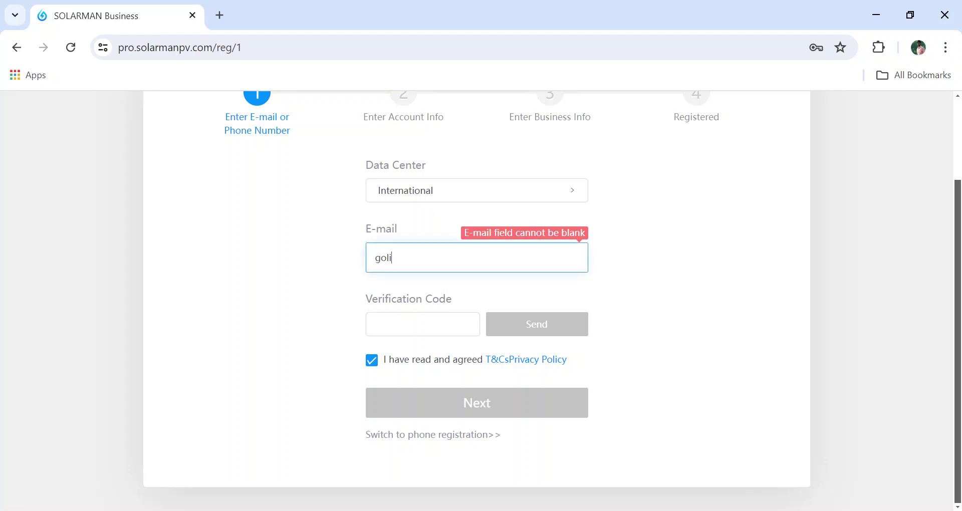
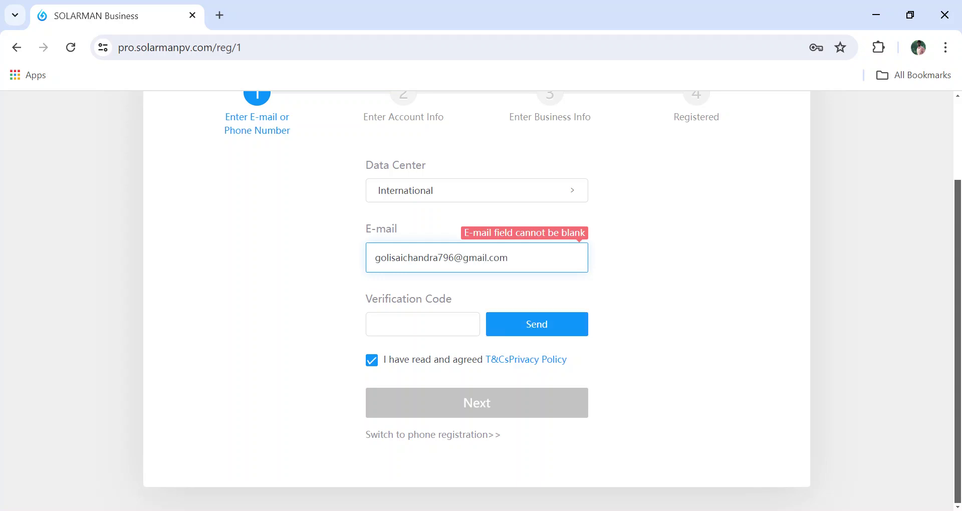
pyautogui.click(656, 294)
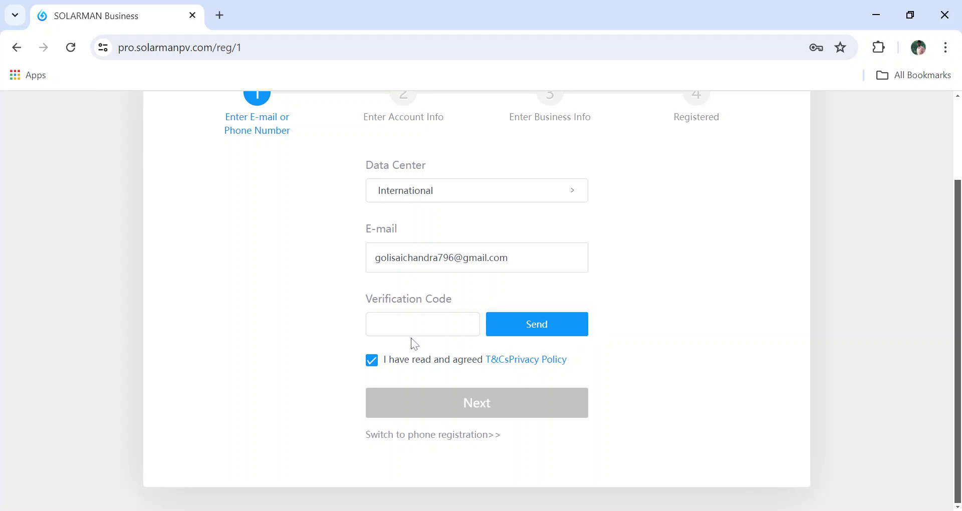
pyautogui.click(571, 335)
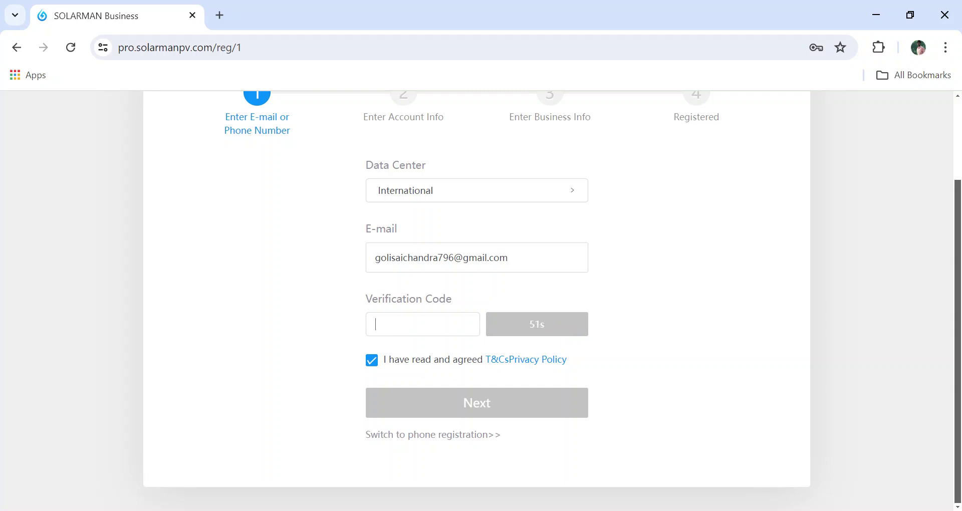
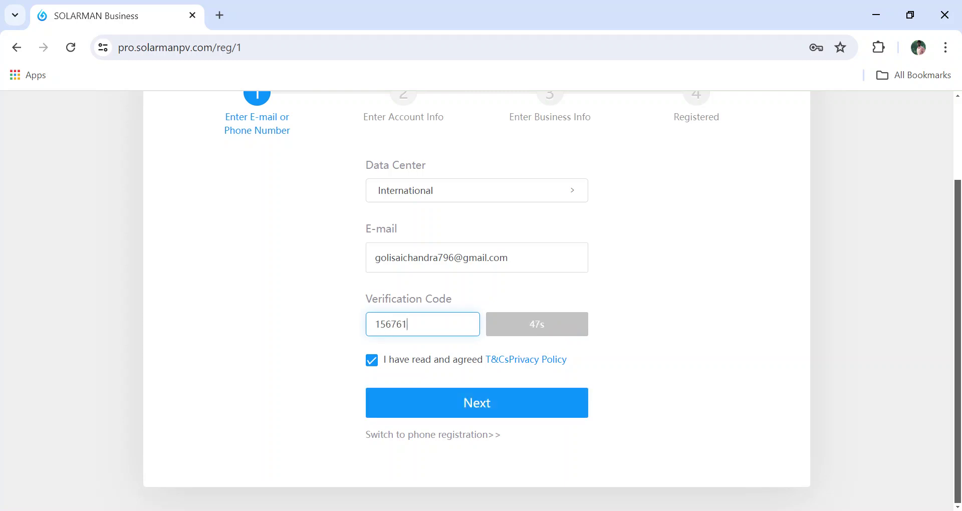
pyautogui.click(489, 410)
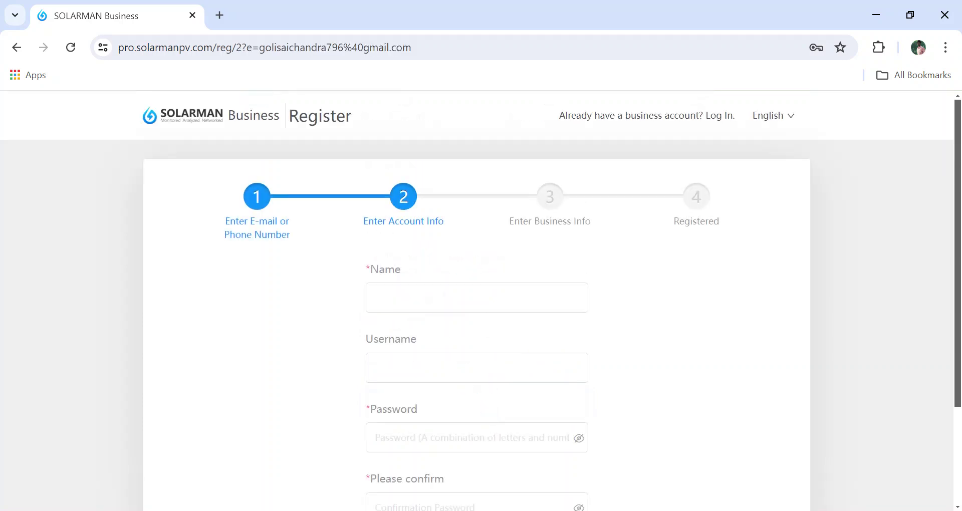
# Step: Fill in the account holder's name, the username and the account password, checking it once
pyautogui.scroll(-1, 482, 300)
pyautogui.write('saichandra')
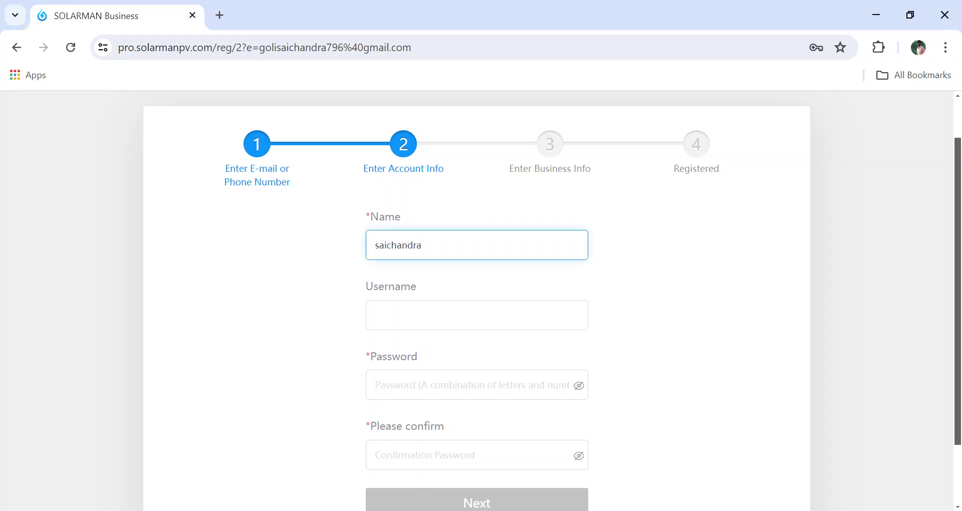
pyautogui.write('saichandra')
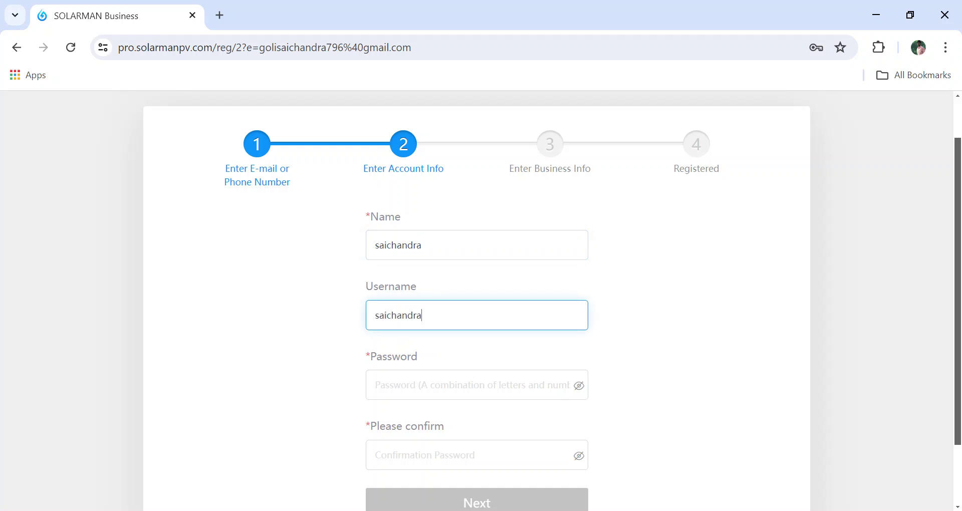
pyautogui.click(381, 385)
pyautogui.write('••••••••••')
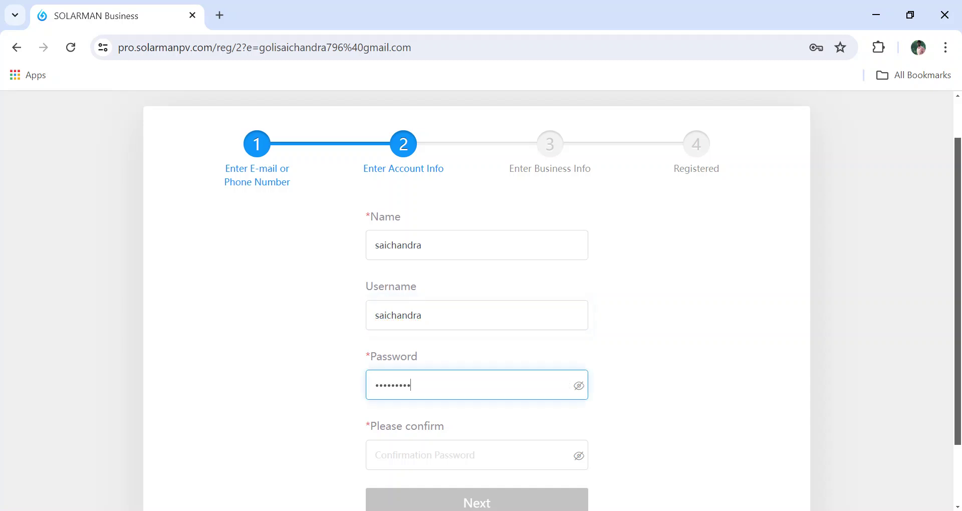
pyautogui.scroll(-2, 690, 350)
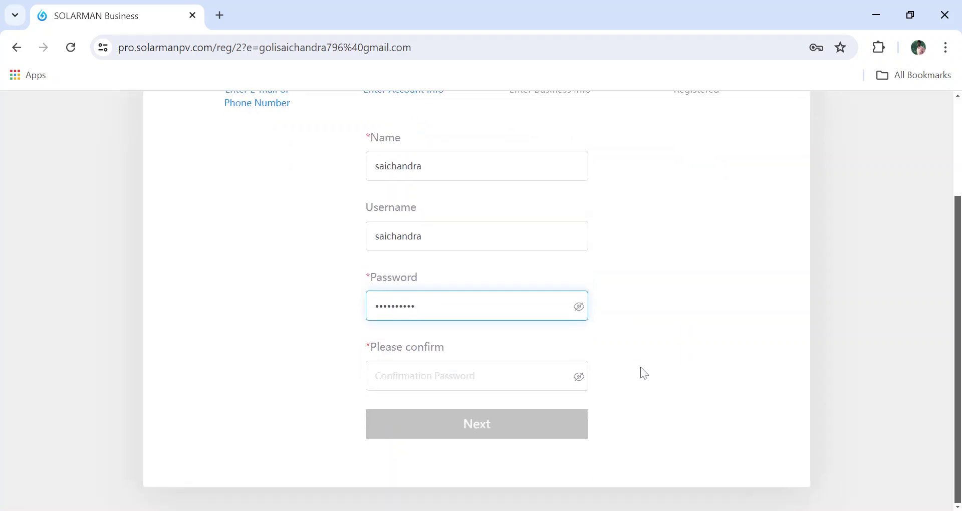
pyautogui.scroll(1, 595, 243)
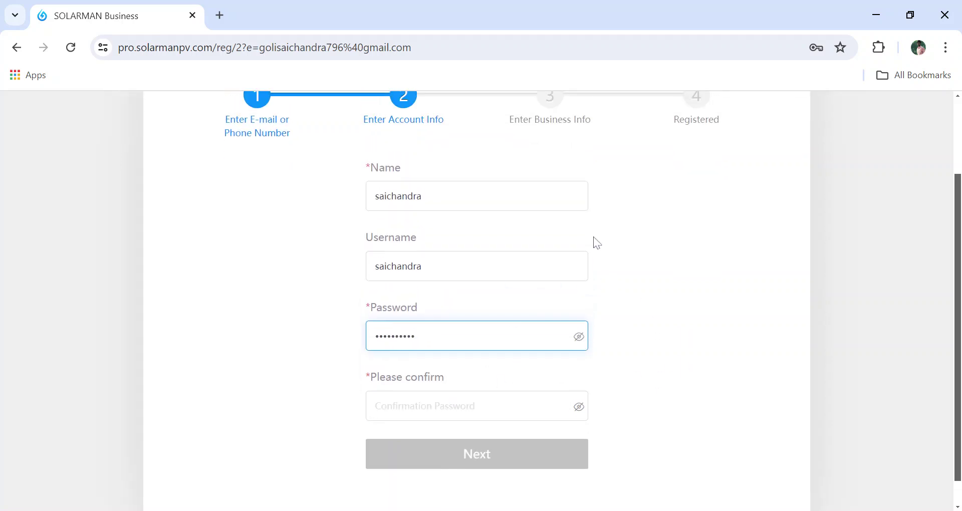
pyautogui.click(579, 337)
pyautogui.click(579, 337)
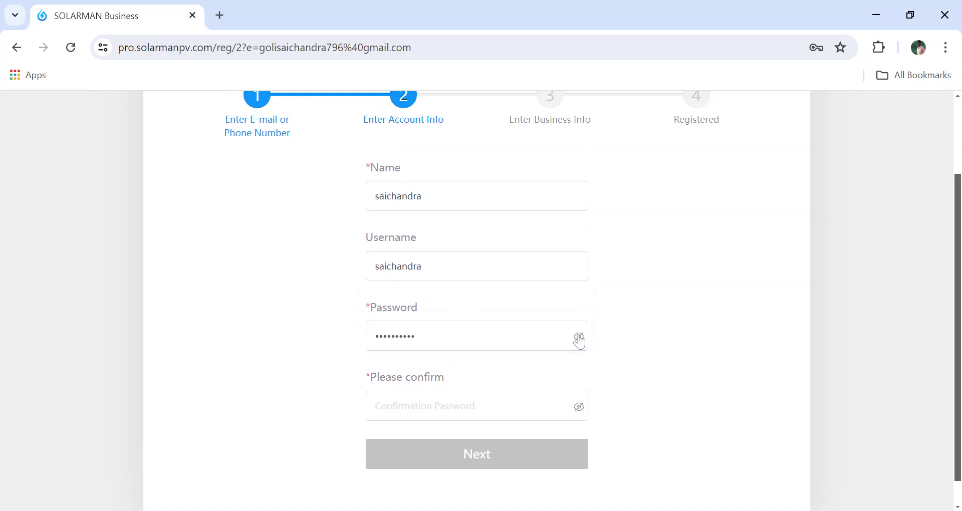
# Step: Enter the password confirmation, verify both passwords match, and continue to the next step
pyautogui.click(471, 406)
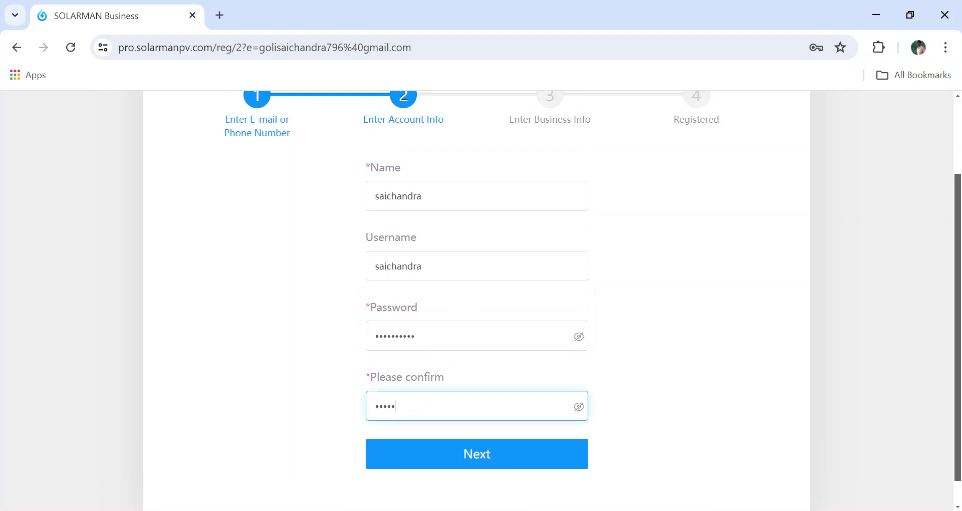
pyautogui.scroll(-1, 477, 301)
pyautogui.click(580, 309)
pyautogui.click(580, 309)
pyautogui.click(579, 379)
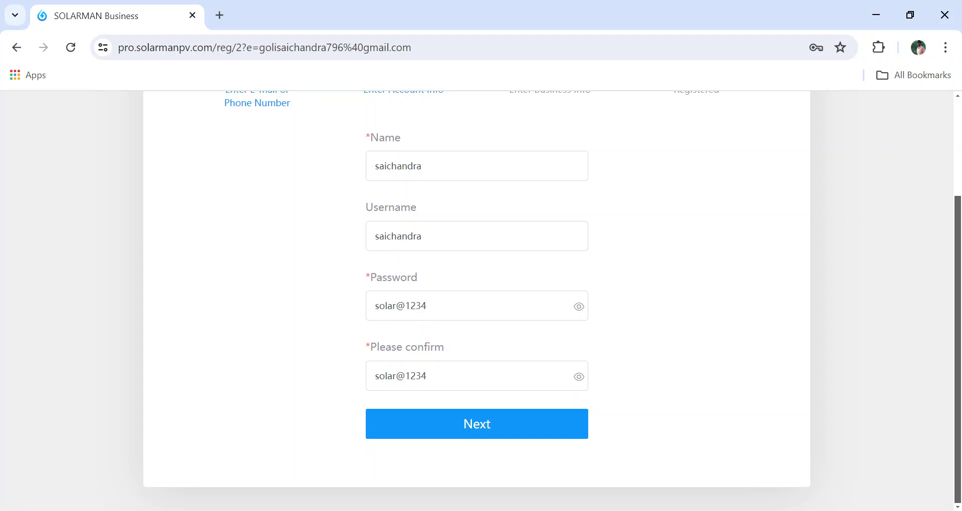
pyautogui.click(507, 434)
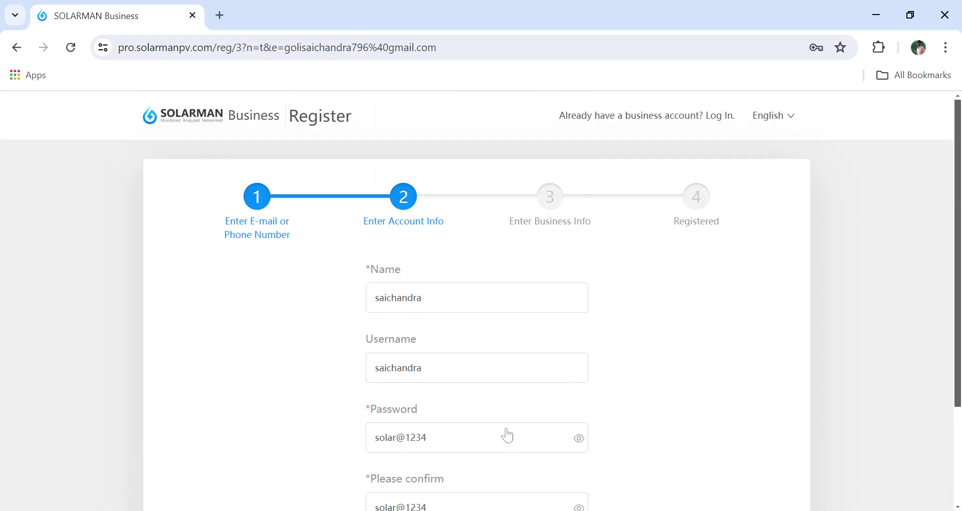
# Step: Choose India from the Business Area country list
pyautogui.click(648, 347)
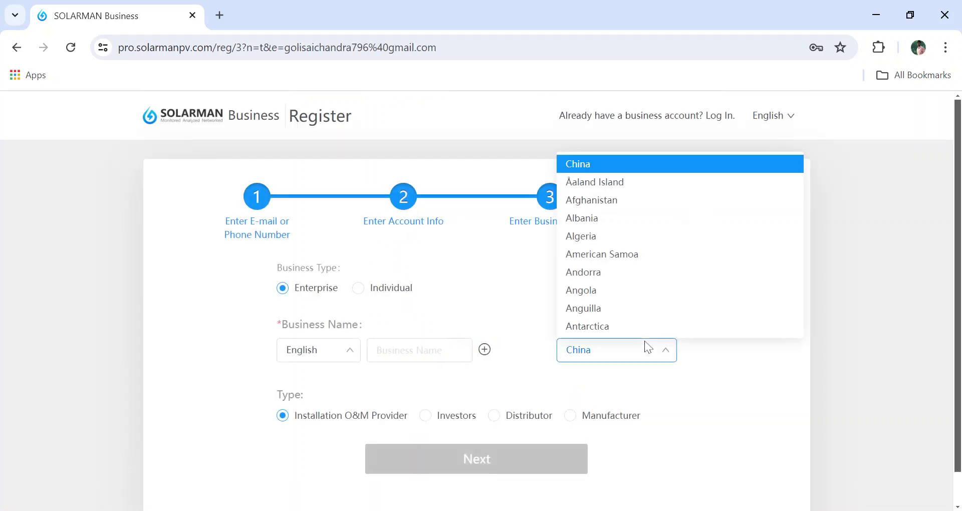
pyautogui.click(648, 347)
pyautogui.click(656, 361)
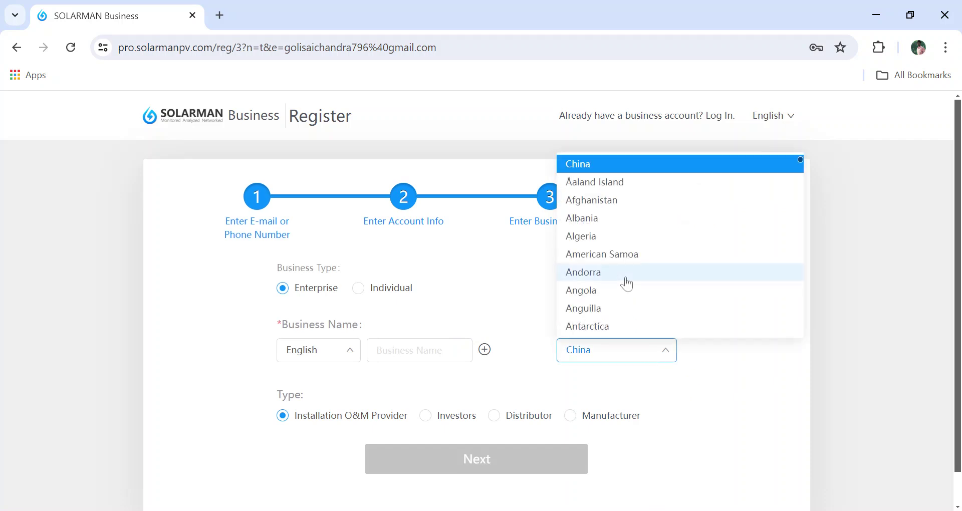
pyautogui.scroll(-20, 626, 284)
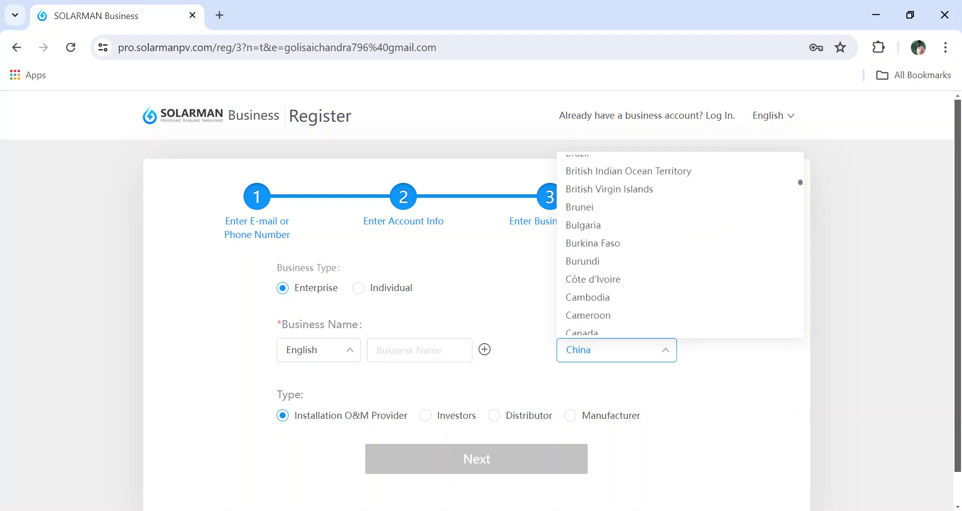
pyautogui.scroll(-14, 680, 246)
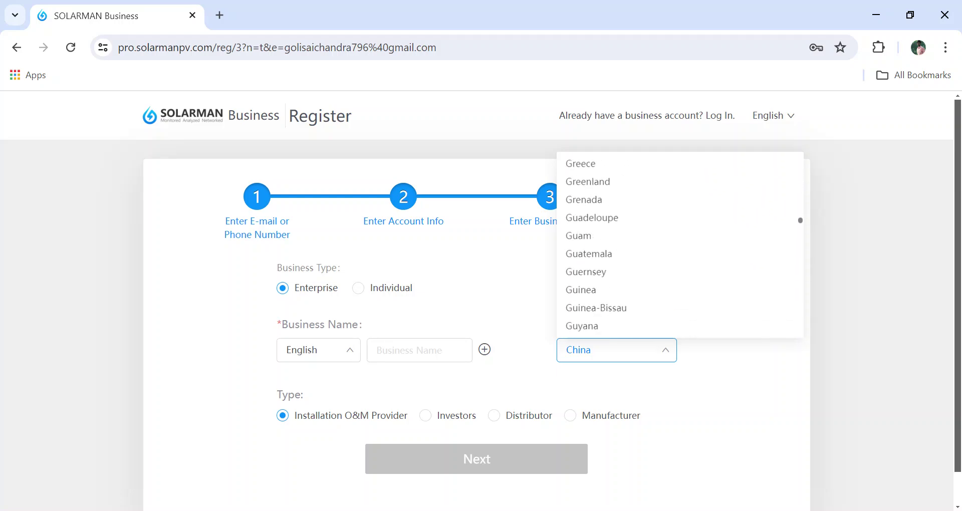
pyautogui.scroll(2, 680, 245)
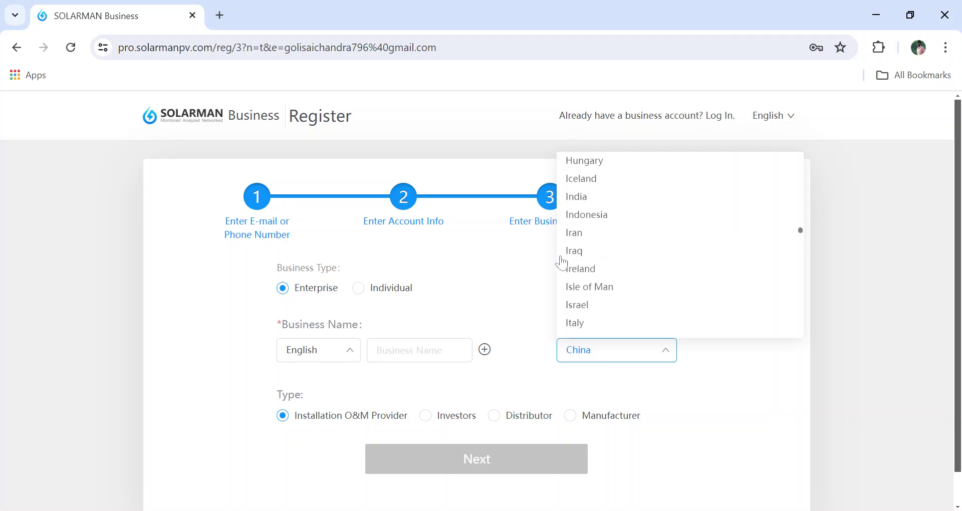
pyautogui.click(578, 198)
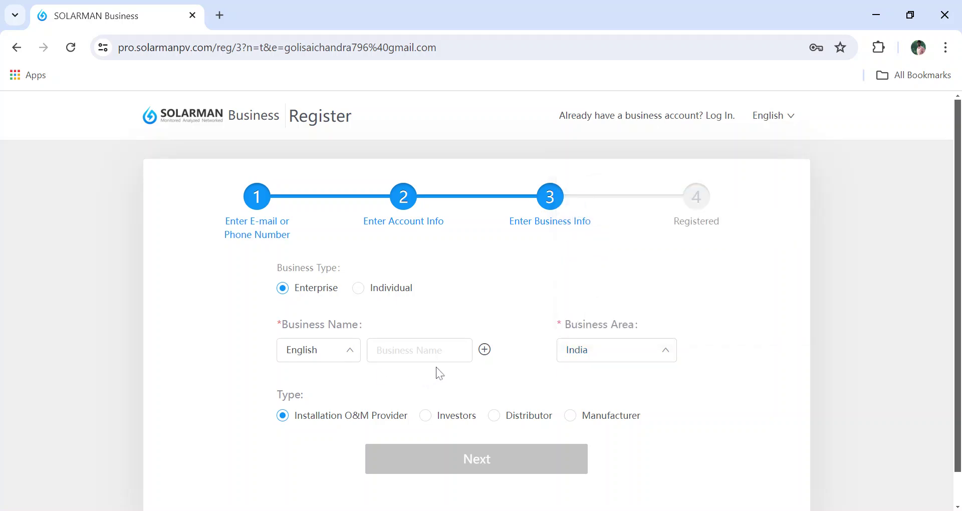
# Step: Enter 'Gosach' as the business name and submit the business info
pyautogui.click(419, 350)
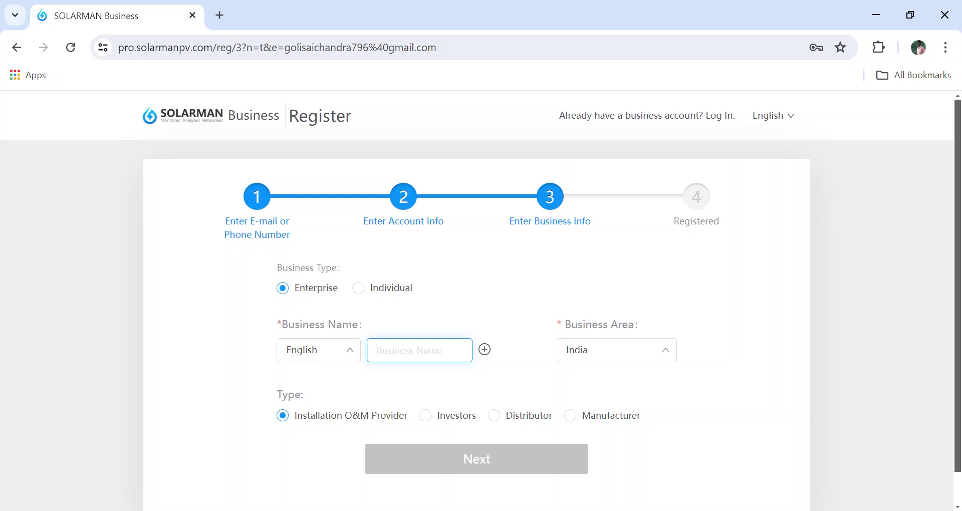
pyautogui.write('Gosach')
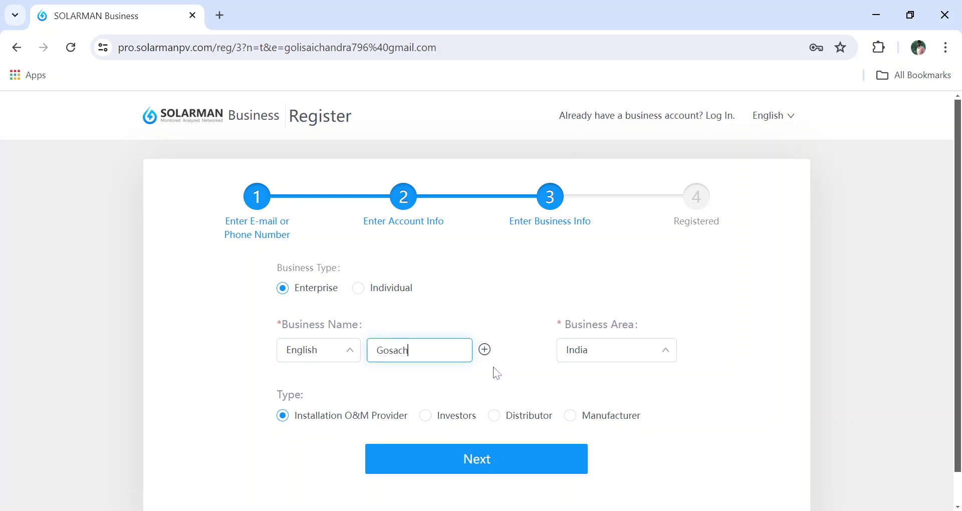
pyautogui.scroll(-1, 498, 294)
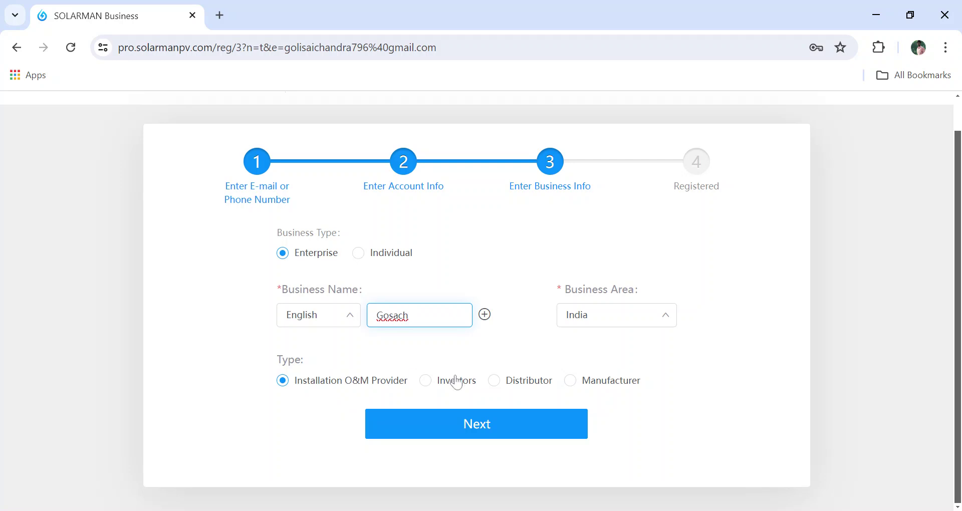
pyautogui.click(502, 432)
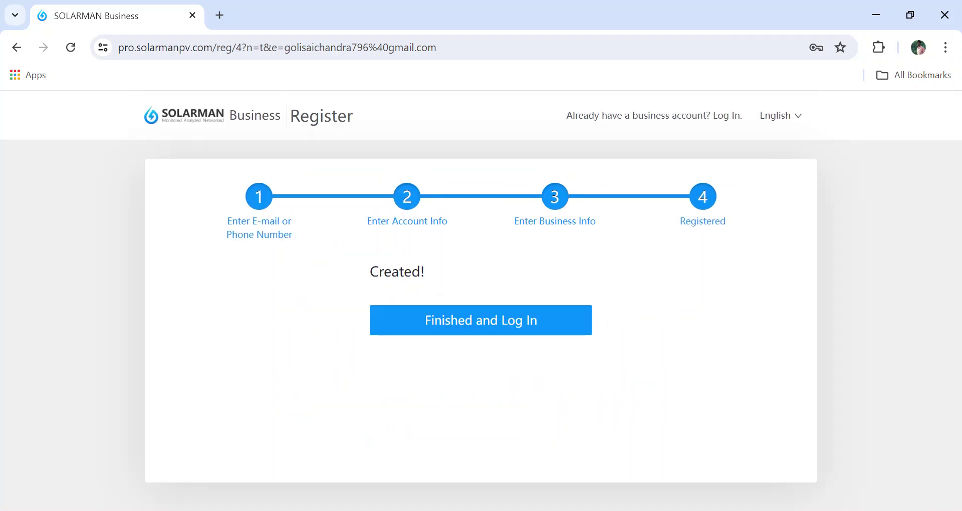
# Step: Choose Finished and Log In on the Created! screen to reach the login page
pyautogui.click(485, 326)
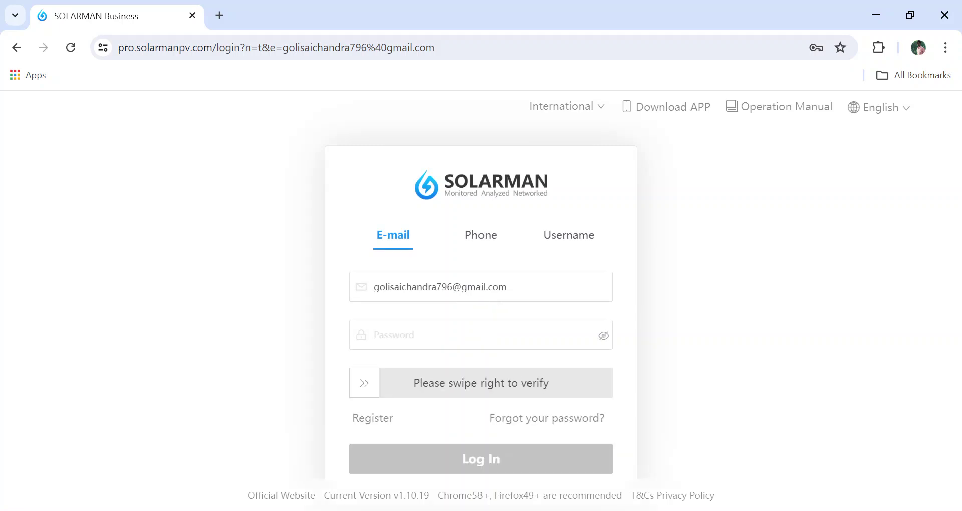
# Step: Log in by username with the new account's username and password, passing the swipe check
pyautogui.click(570, 242)
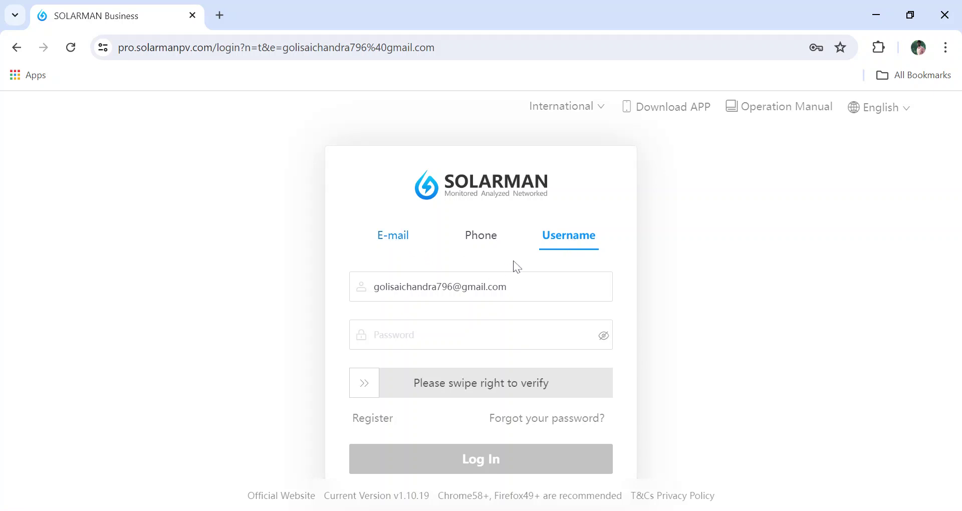
pyautogui.click(516, 286)
pyautogui.hotkey('ctrl', 'a')
pyautogui.press('BackSpace')
pyautogui.write('saichandra')
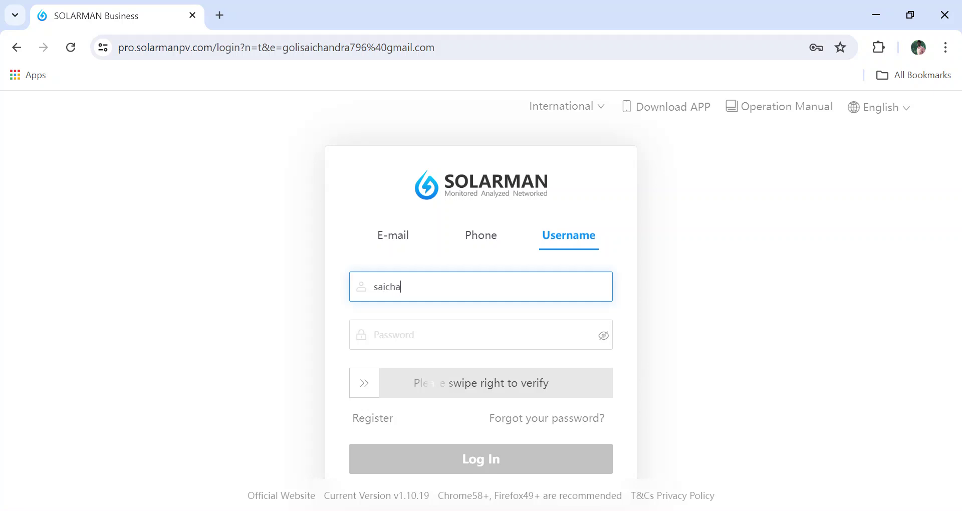
pyautogui.click(375, 335)
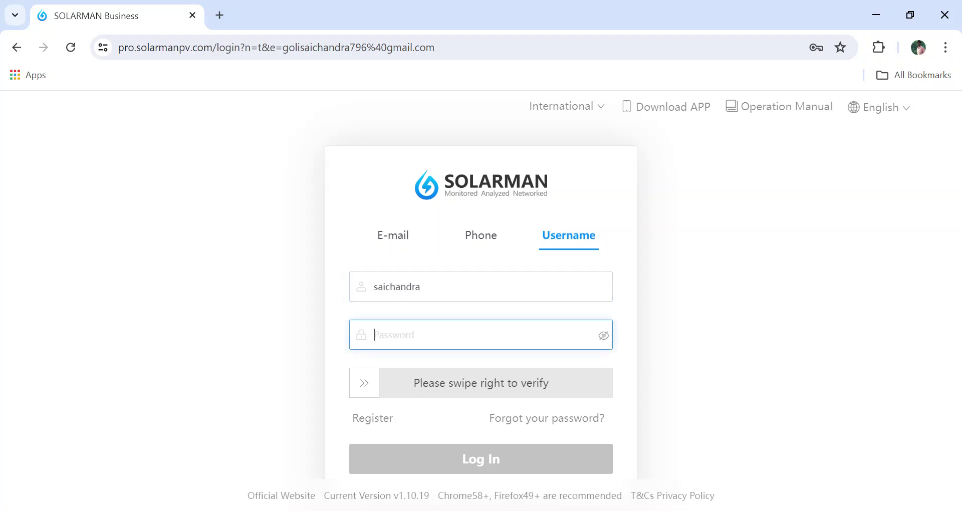
pyautogui.write('••••••••••')
pyautogui.press('Tab')
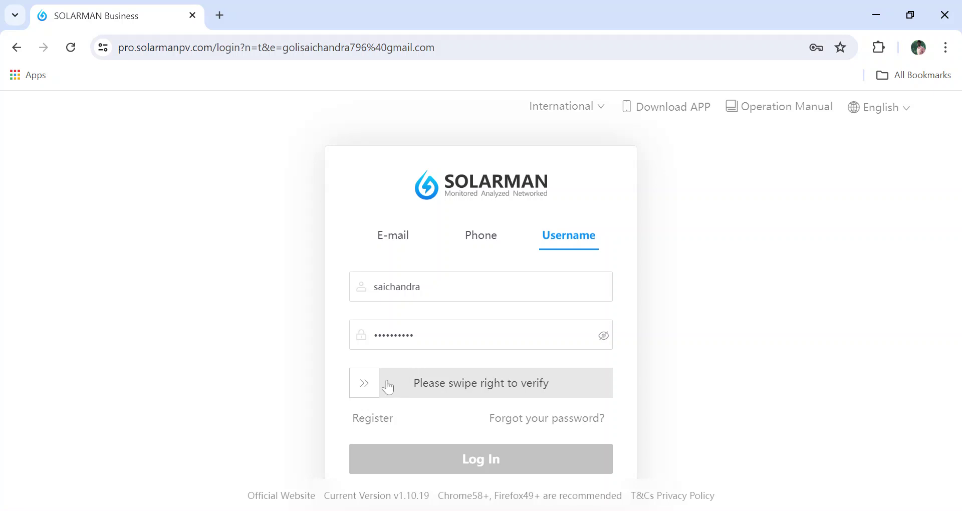
pyautogui.moveTo(365, 383); pyautogui.dragTo(623, 398)
pyautogui.click(480, 458)
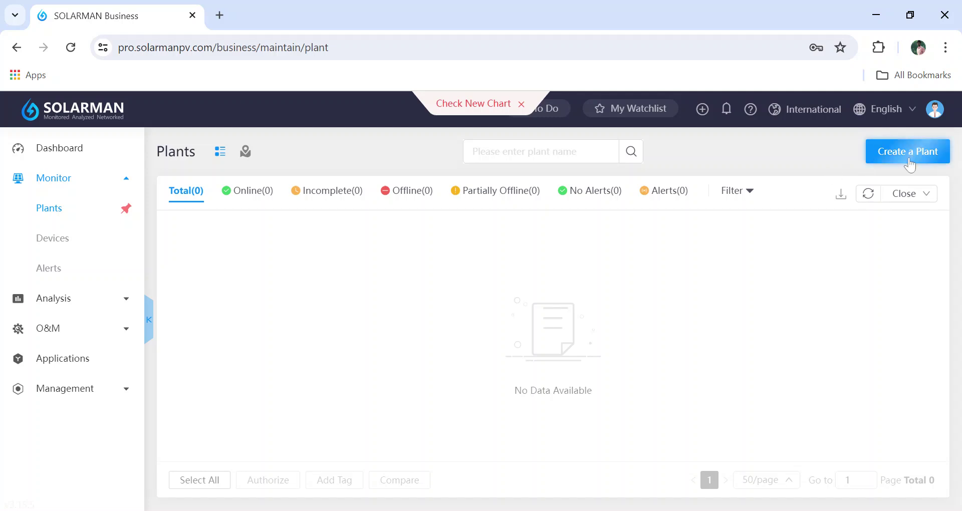
# Step: Open Monitor > Devices, accept the Welcome terms, and focus the Device SN search box
pyautogui.click(72, 240)
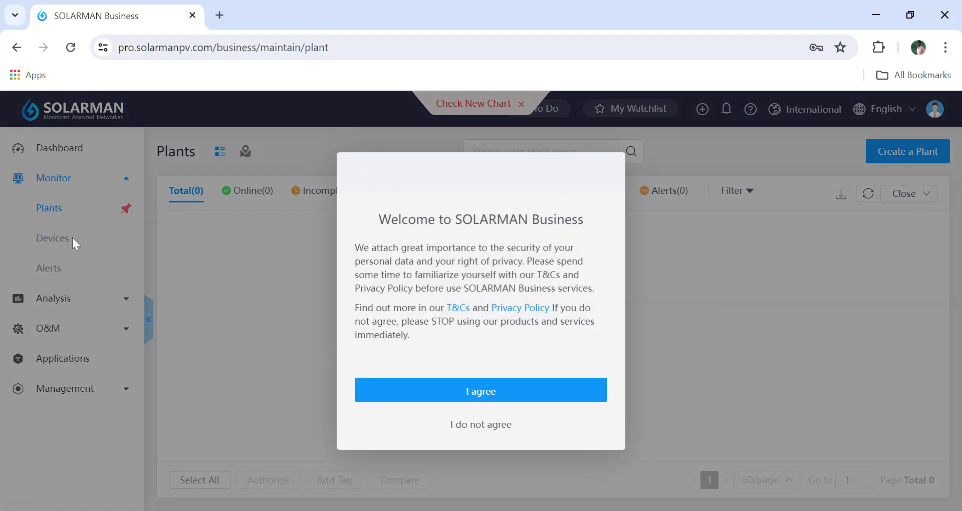
pyautogui.click(446, 392)
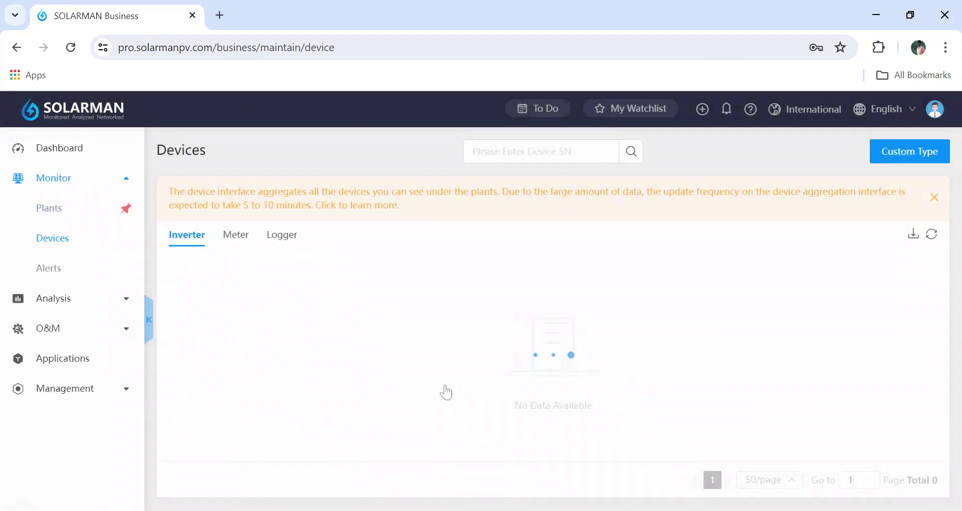
pyautogui.click(541, 151)
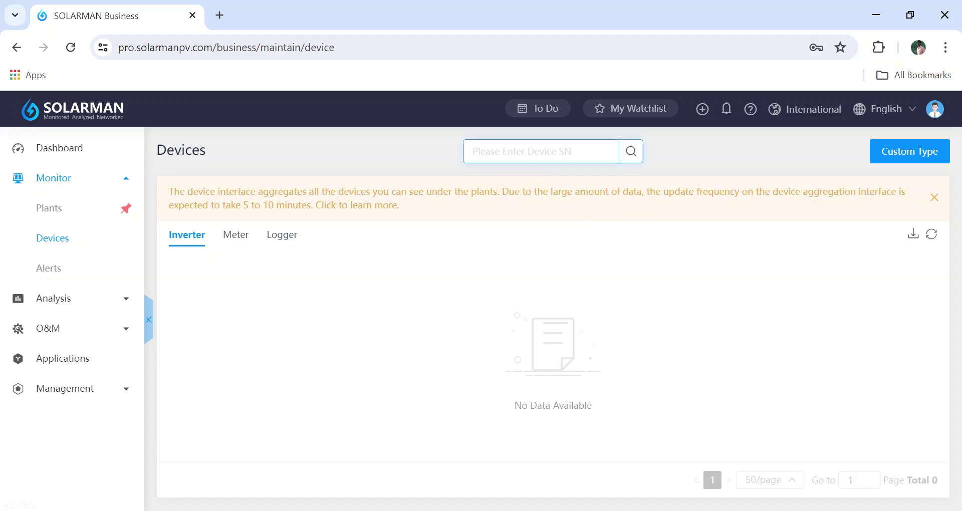
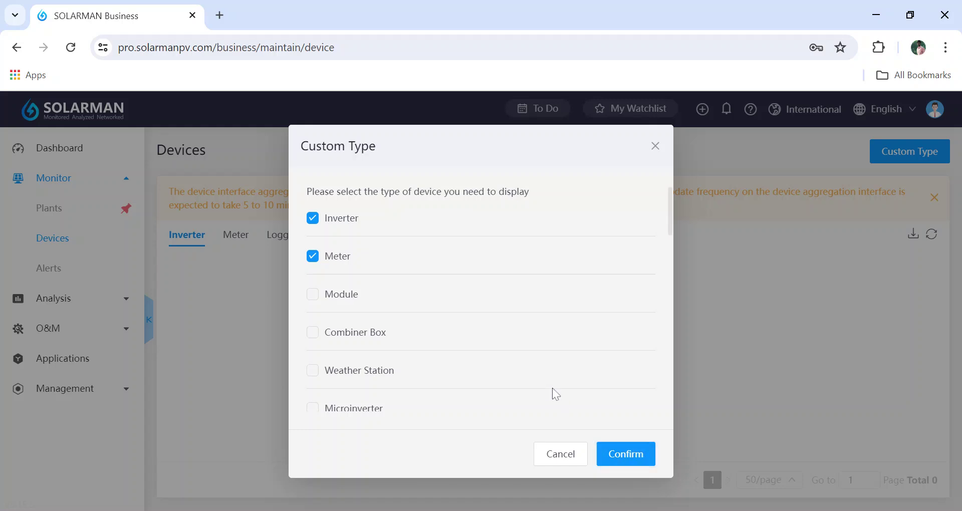
# Step: Scroll the Custom Type list to review the ticked Inverter and Meter device types
pyautogui.scroll(-5, 552, 392)
# Step: Check that Logger is also ticked and confirm the Inverter, Meter and Logger selection
pyautogui.scroll(-6, 553, 392)
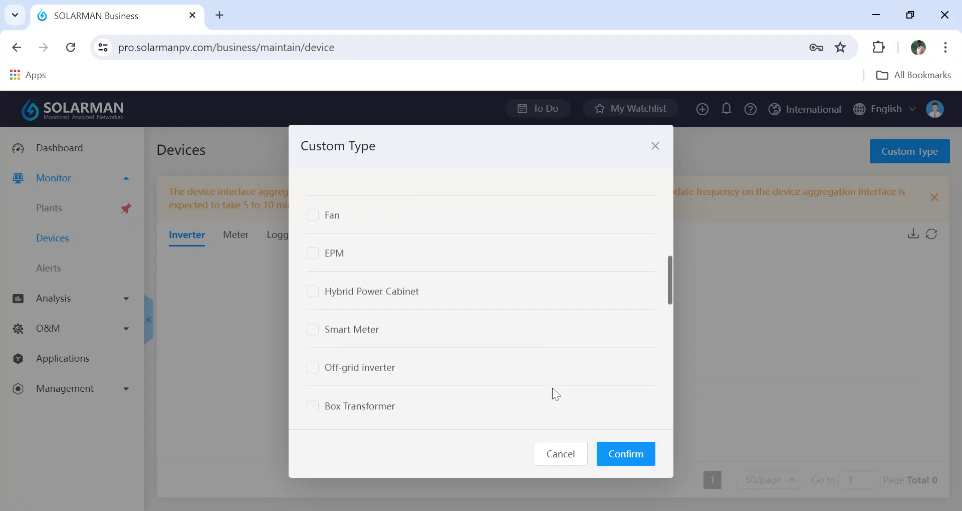
pyautogui.scroll(-6, 553, 392)
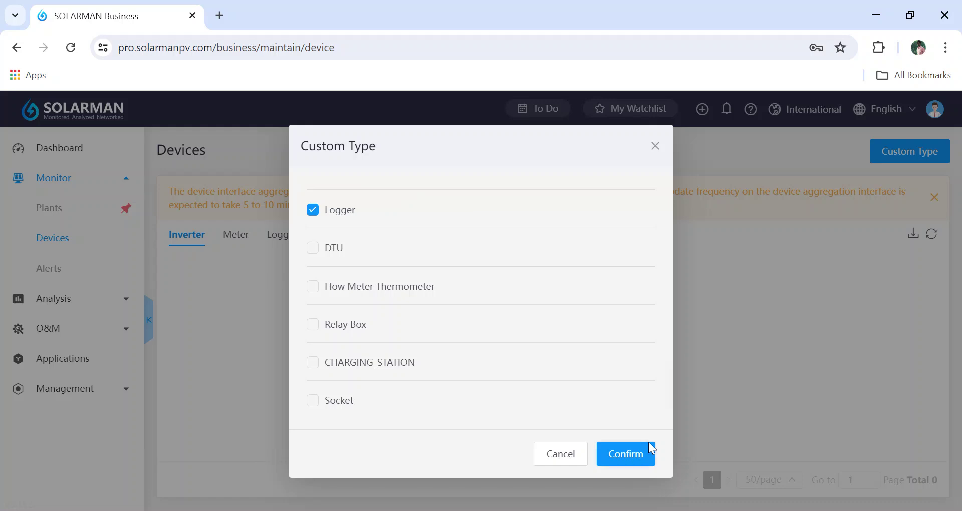
pyautogui.click(643, 457)
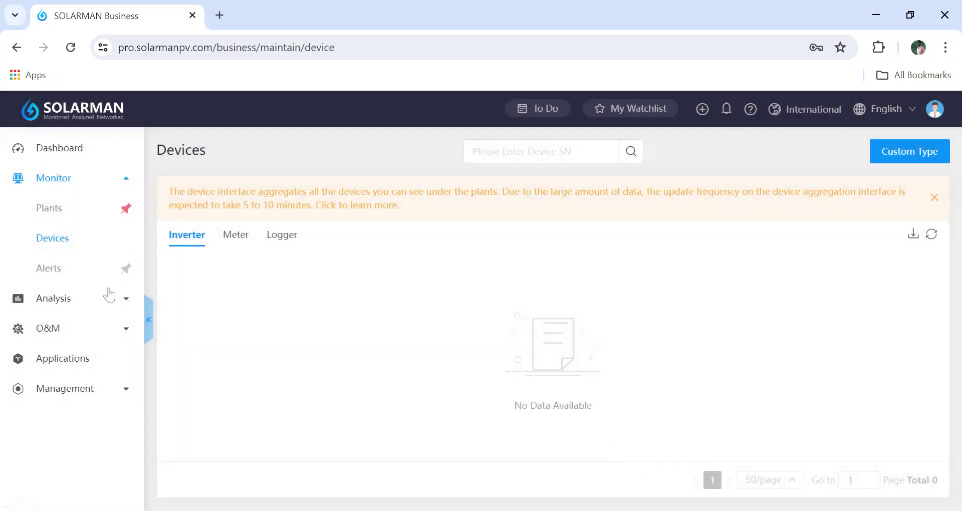
# Step: Briefly expand the Analysis and O&M sidebar sections, then switch to the Logger tab's Device SN search
pyautogui.click(84, 300)
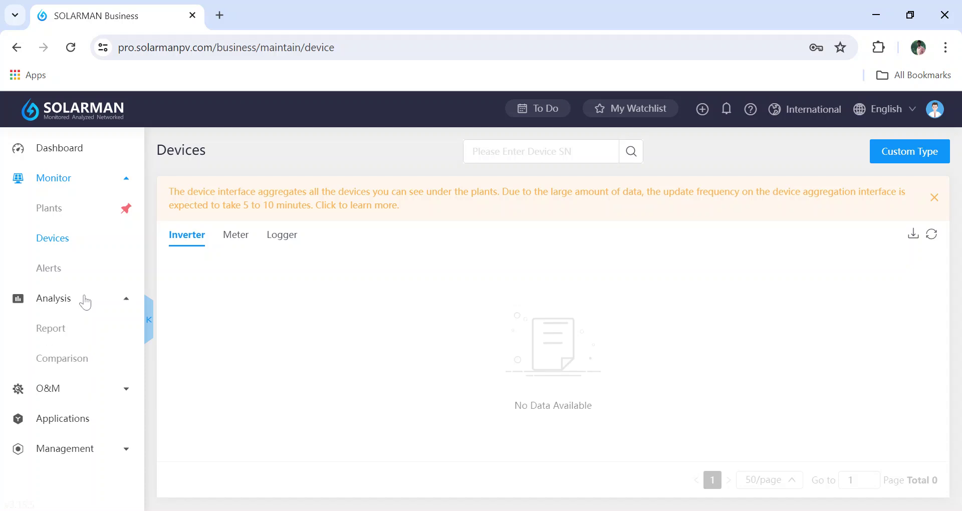
pyautogui.click(75, 393)
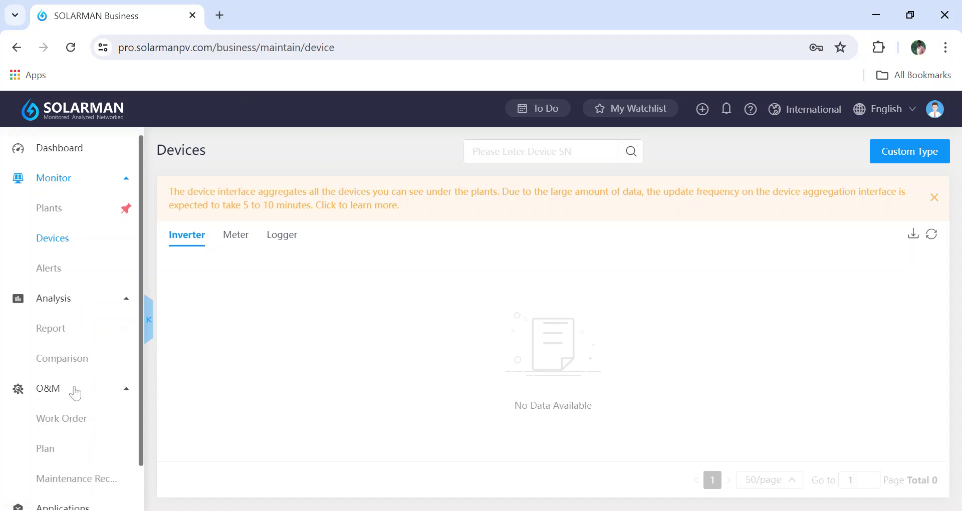
pyautogui.click(75, 394)
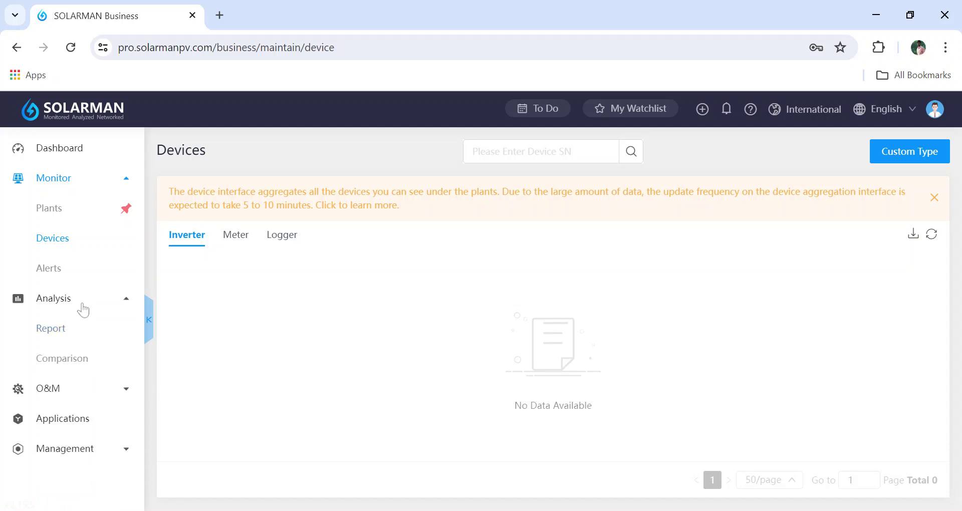
pyautogui.click(83, 305)
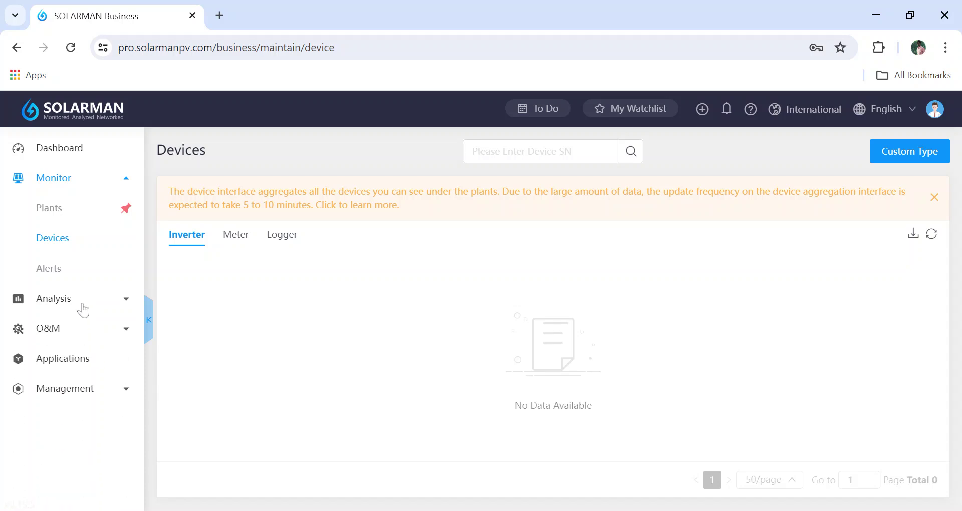
pyautogui.click(280, 238)
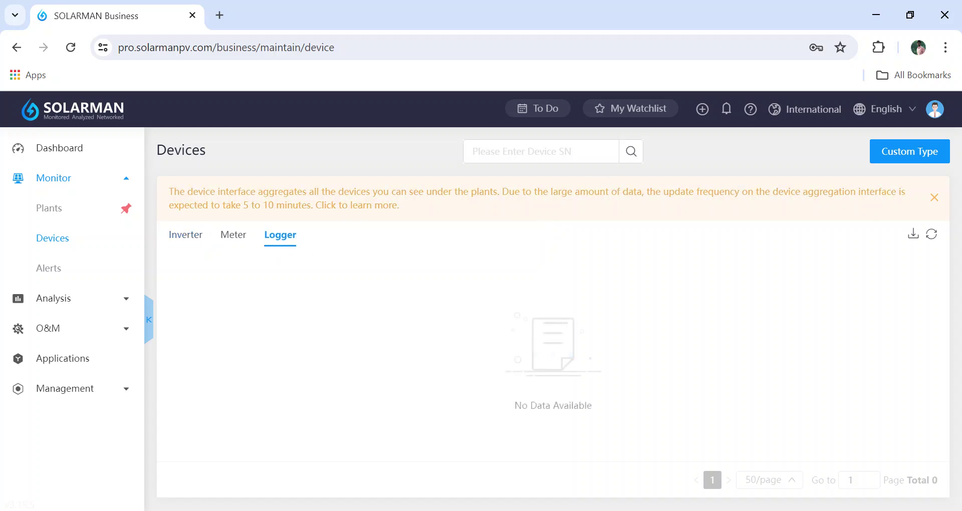
pyautogui.click(501, 151)
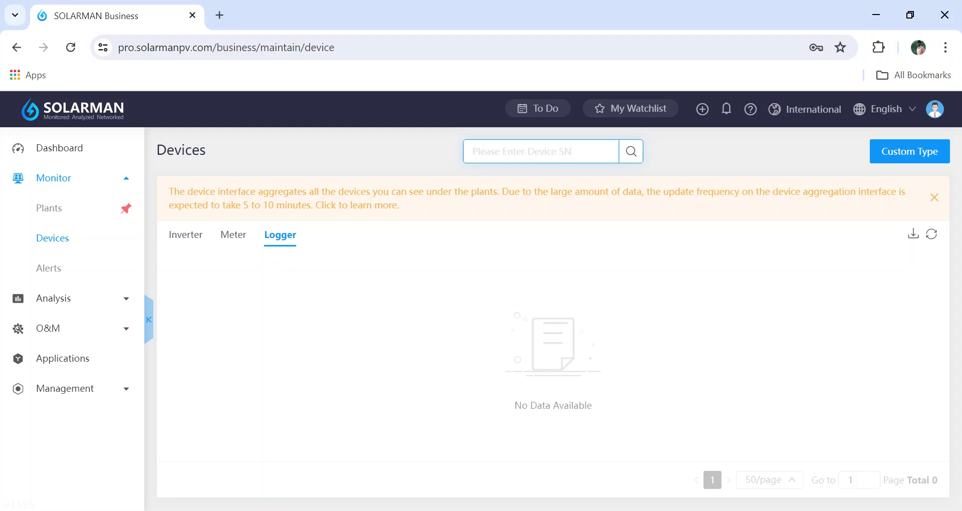
pyautogui.click(633, 156)
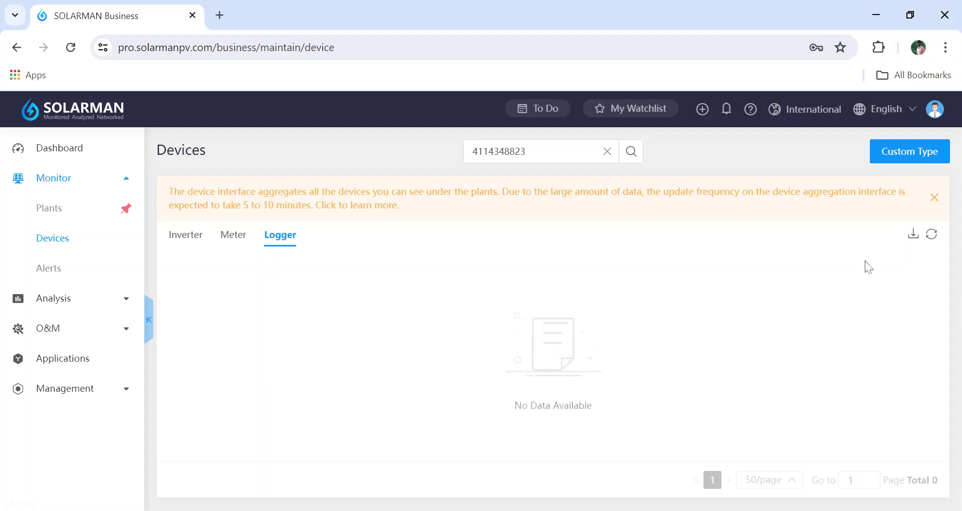
pyautogui.click(932, 235)
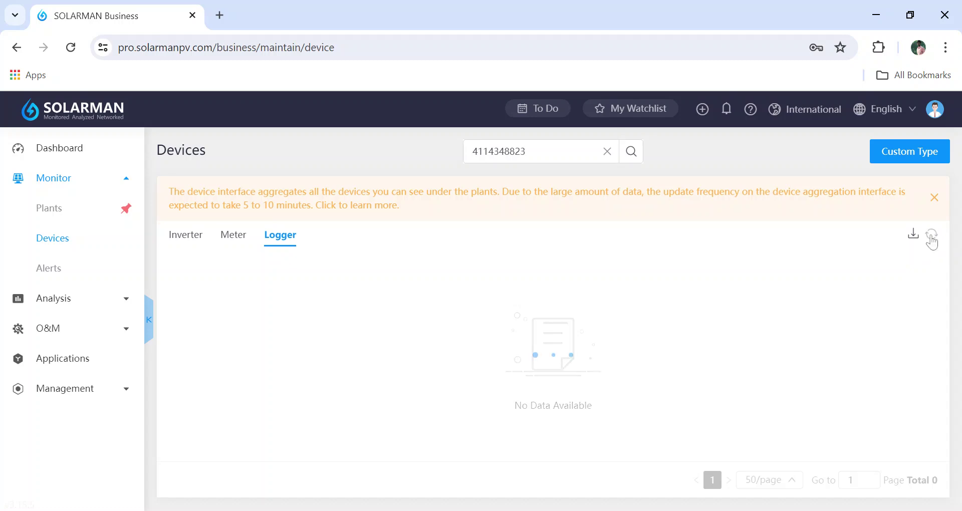
pyautogui.click(935, 198)
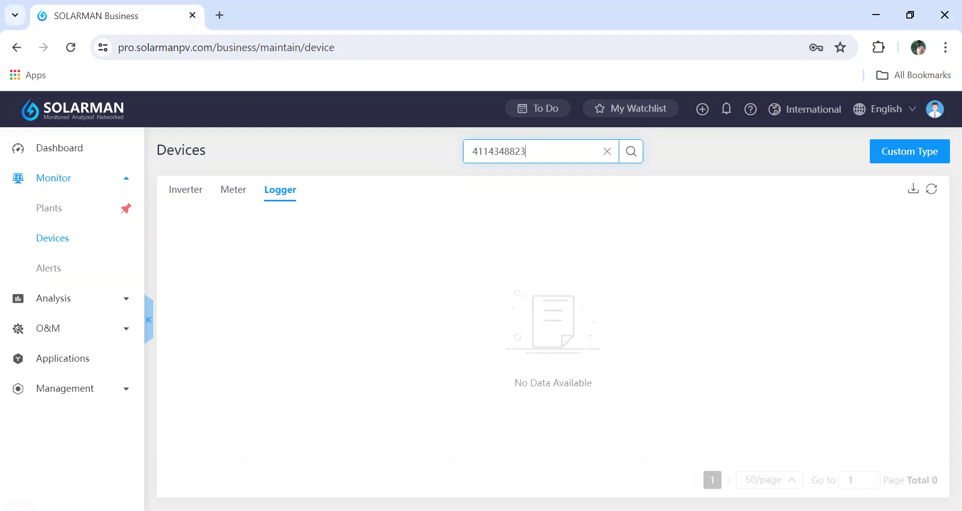
pyautogui.click(632, 154)
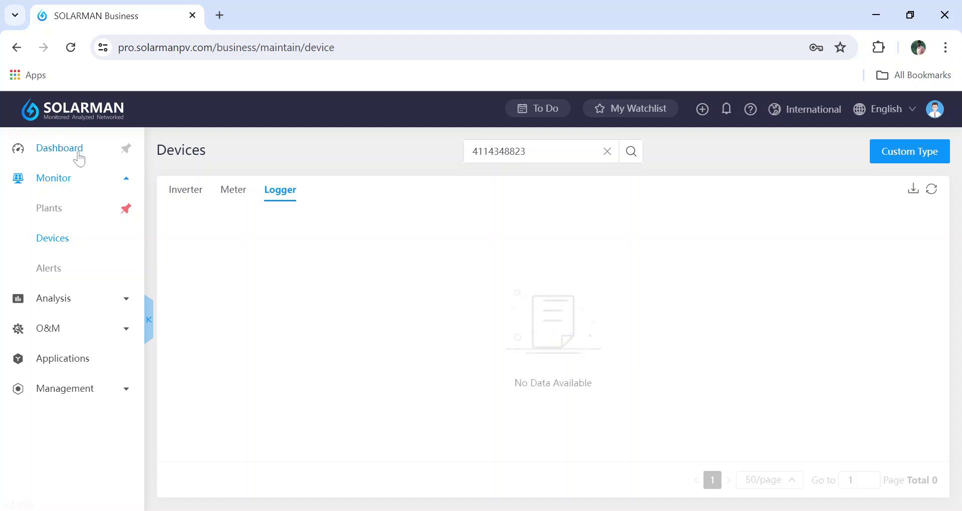
pyautogui.click(77, 391)
# Step: Scroll the Management sidebar, then open the account menu with My Details, Personal Settings and Log Out
pyautogui.scroll(-1, 77, 393)
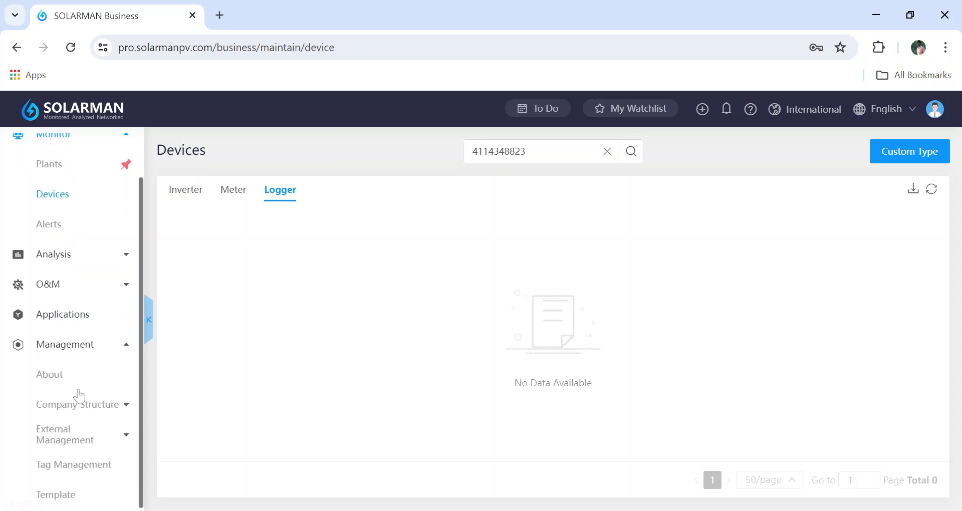
pyautogui.scroll(1, 50, 333)
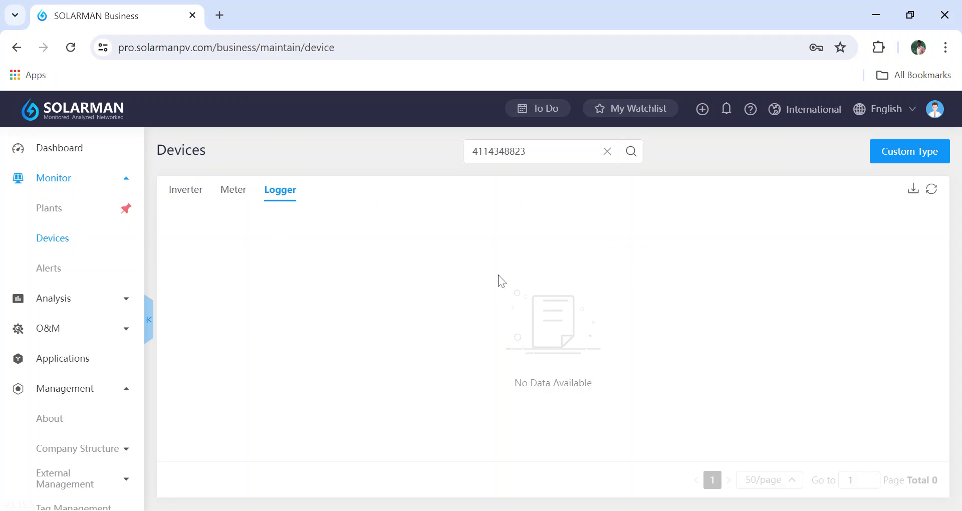
pyautogui.click(936, 110)
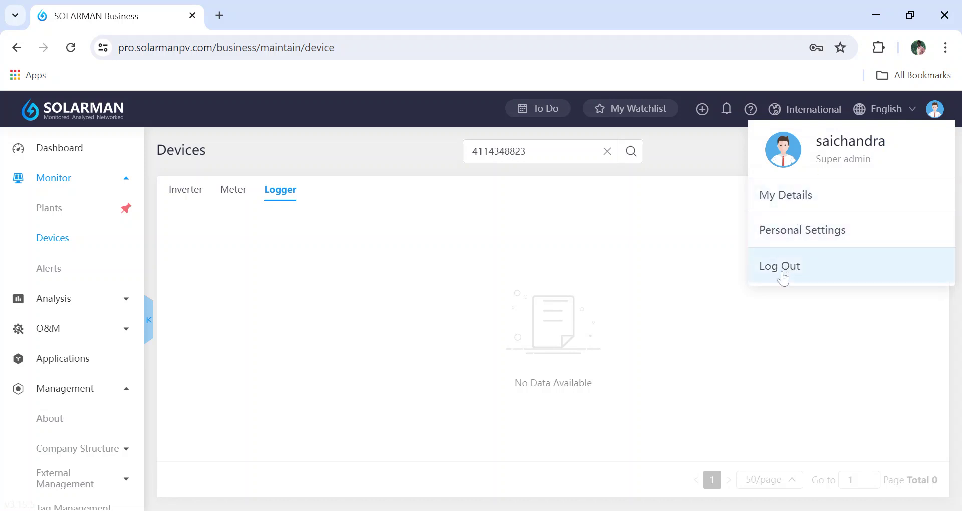
pyautogui.click(812, 205)
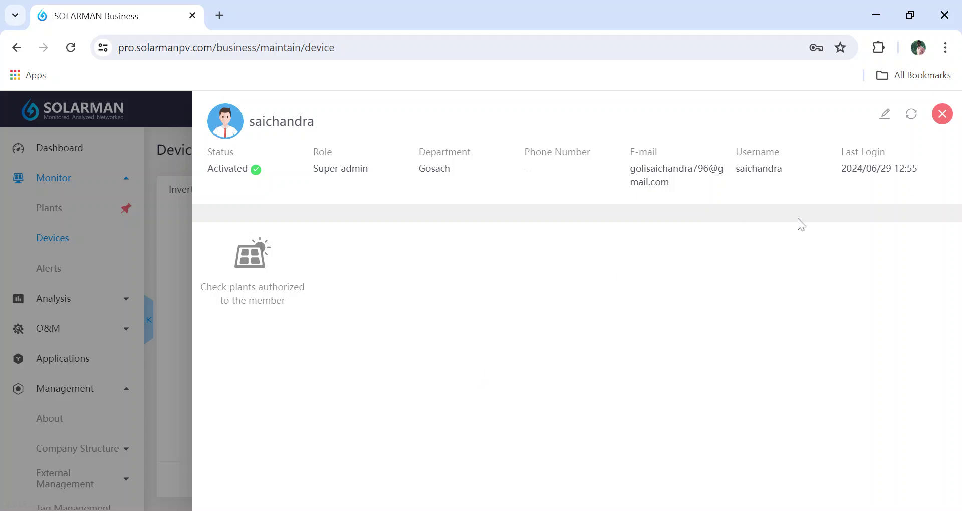
pyautogui.click(939, 119)
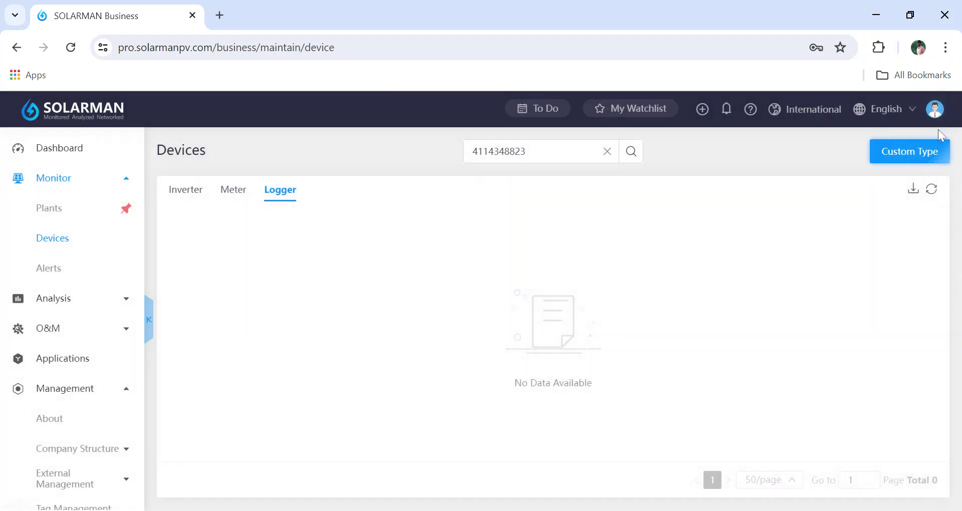
pyautogui.click(935, 118)
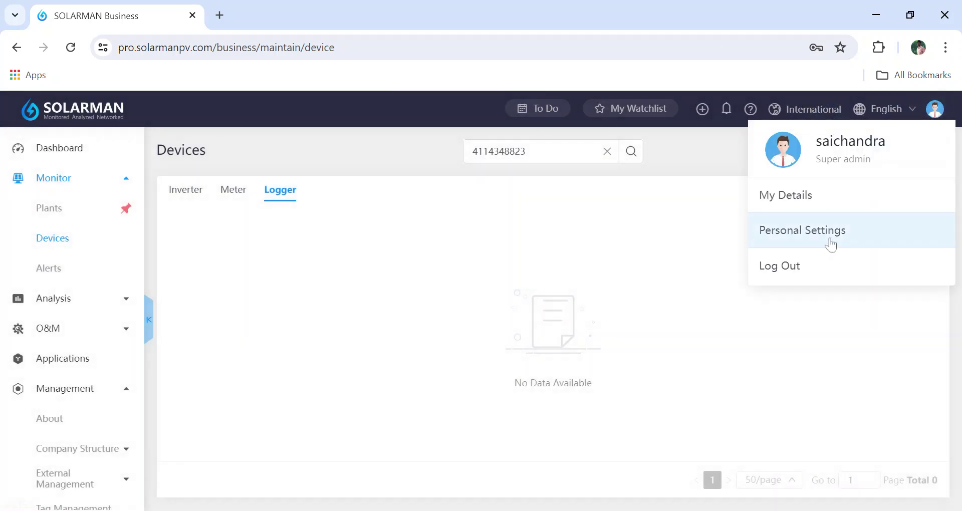
pyautogui.click(829, 244)
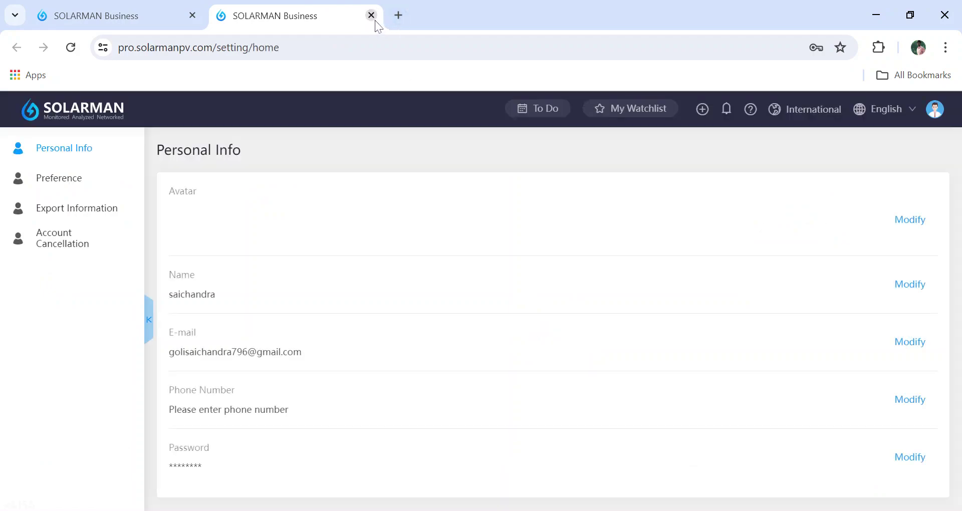
# Step: Close the Personal Settings page and log out from the account menu
pyautogui.scroll(-2, 449, 264)
pyautogui.scroll(2, 451, 263)
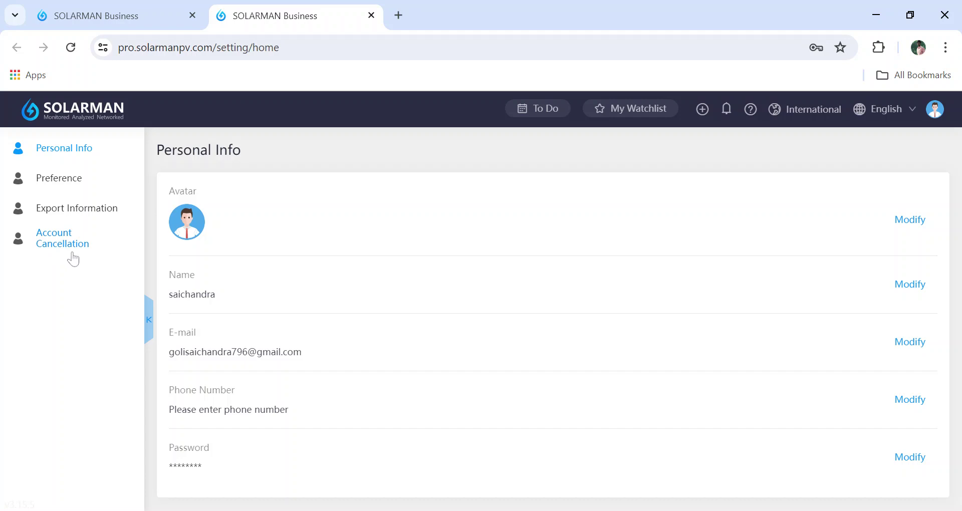
pyautogui.click(371, 15)
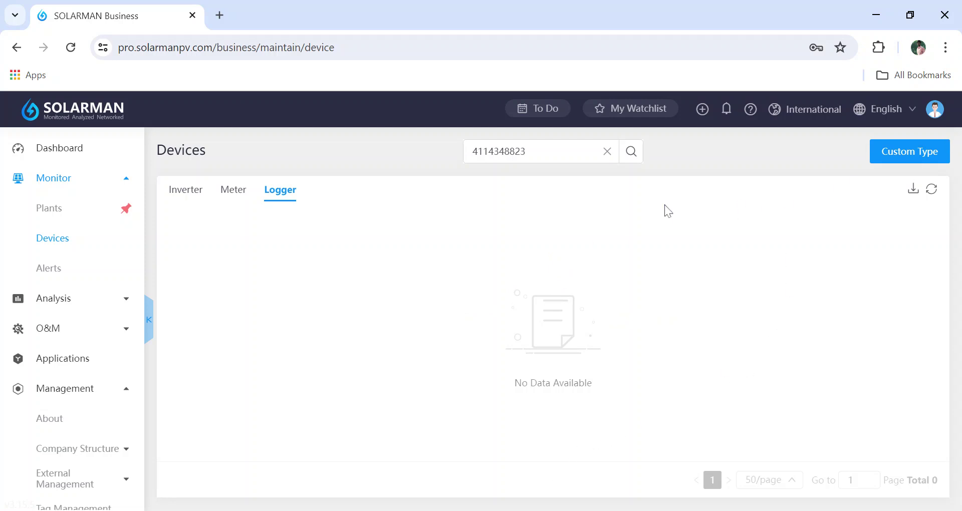
pyautogui.moveTo(934, 109)
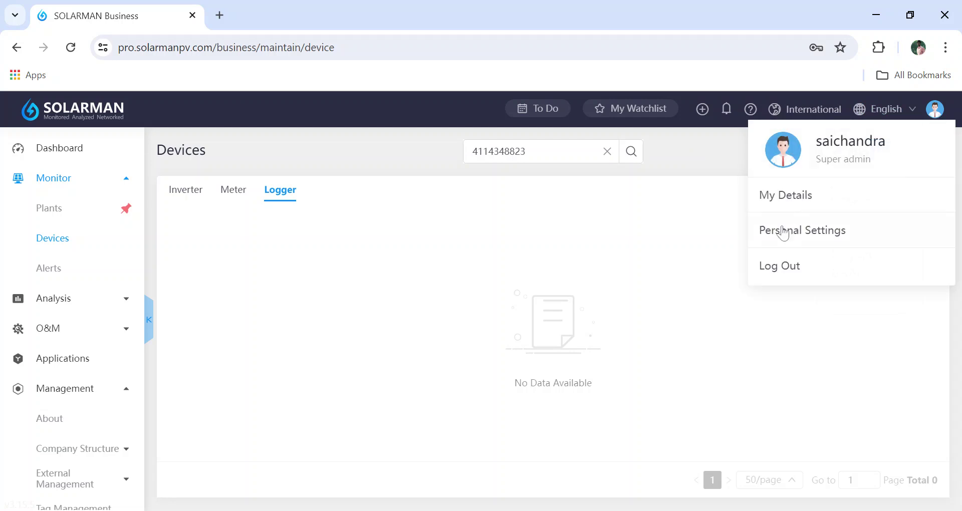
pyautogui.click(791, 268)
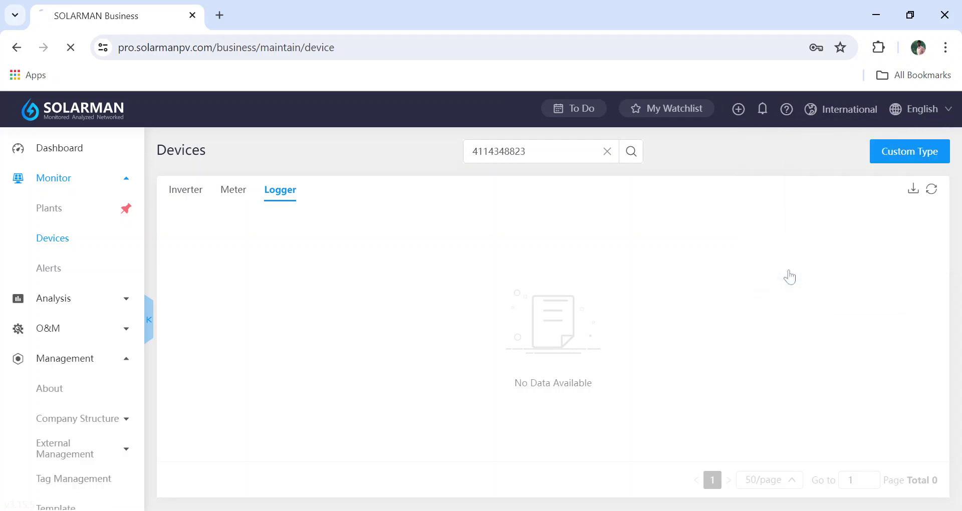